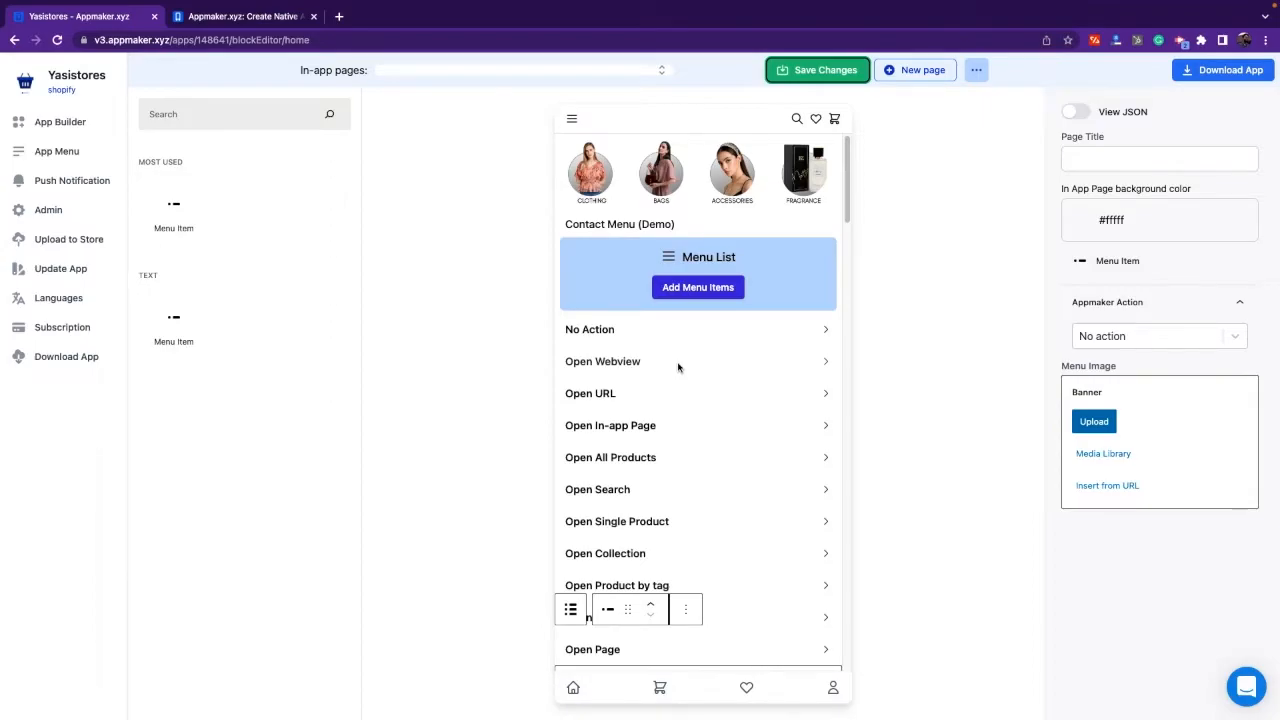
Assign the "No action" Appmaker action to the No Action item in the contact menu list
scroll(678, 368, "down", 1)
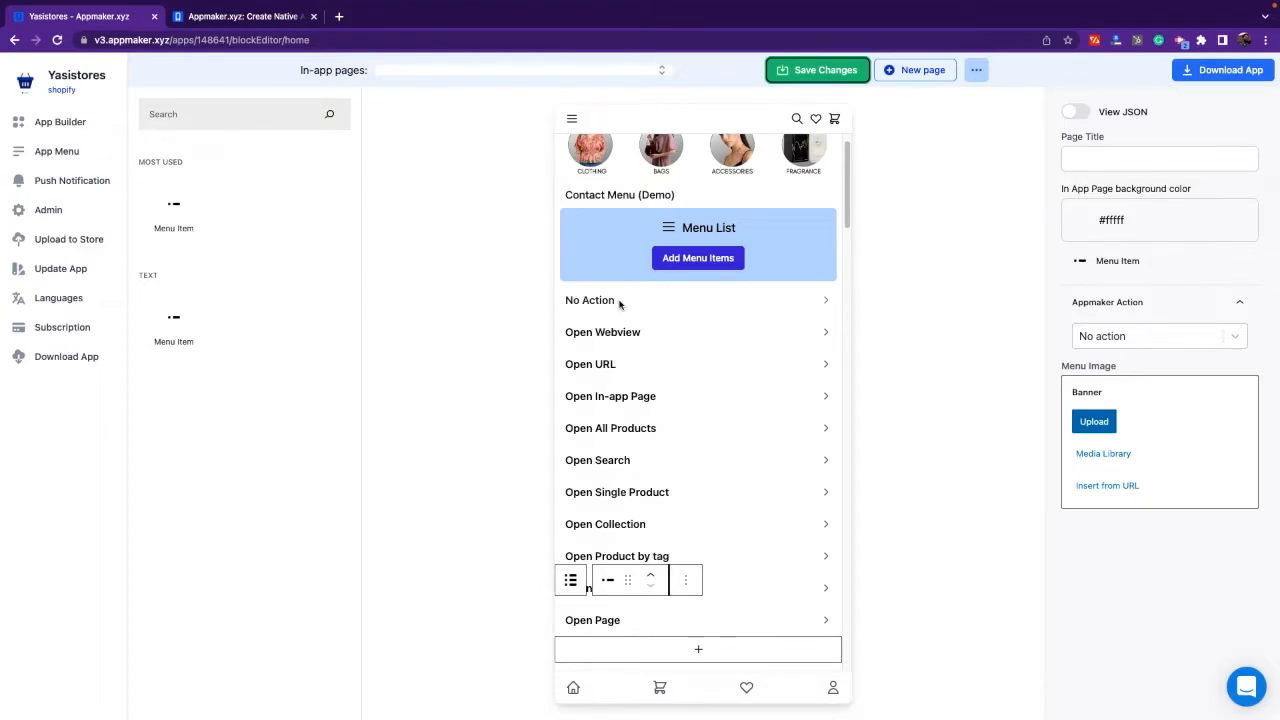
scroll(598, 308, "down", 1)
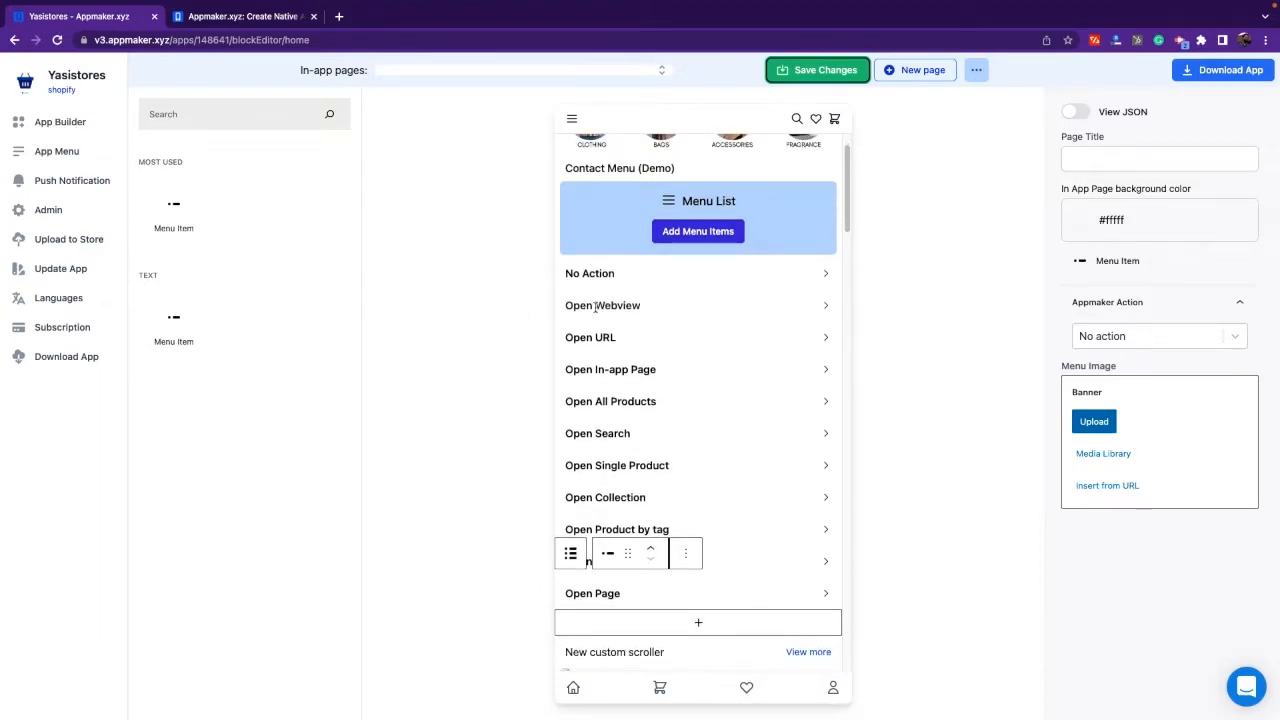
scroll(596, 308, "up", 2)
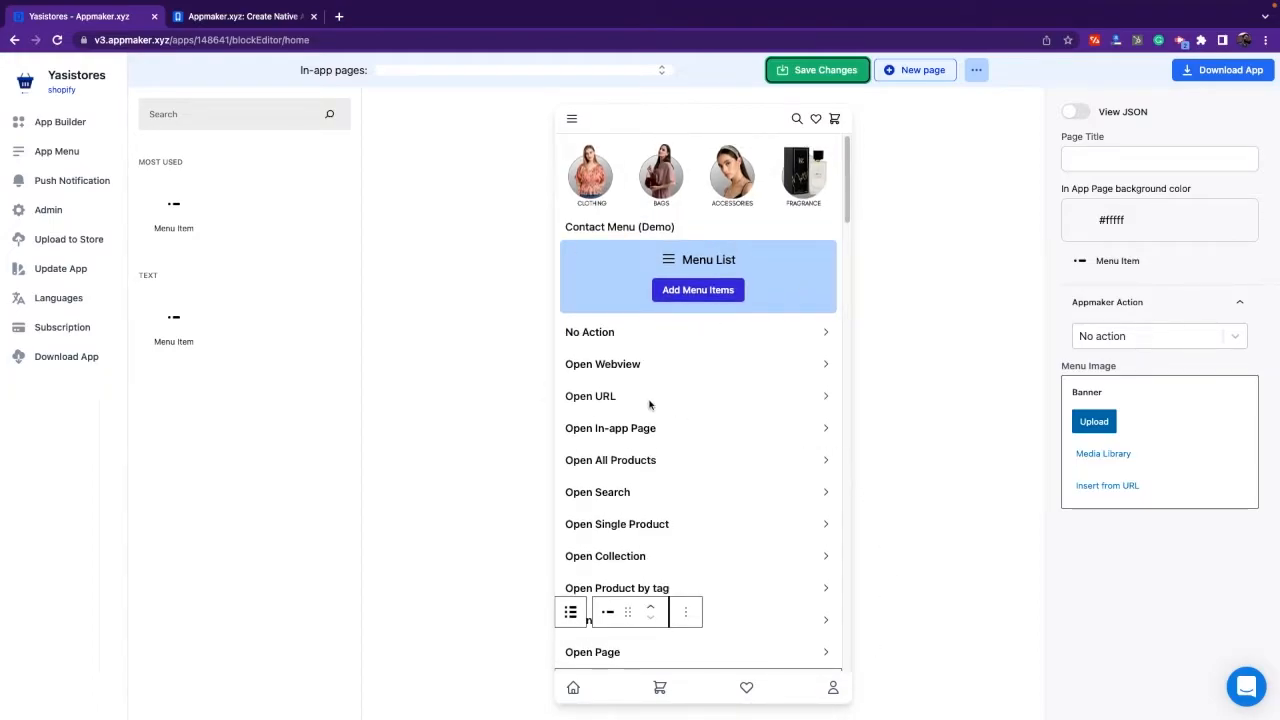
scroll(604, 532, "down", 1)
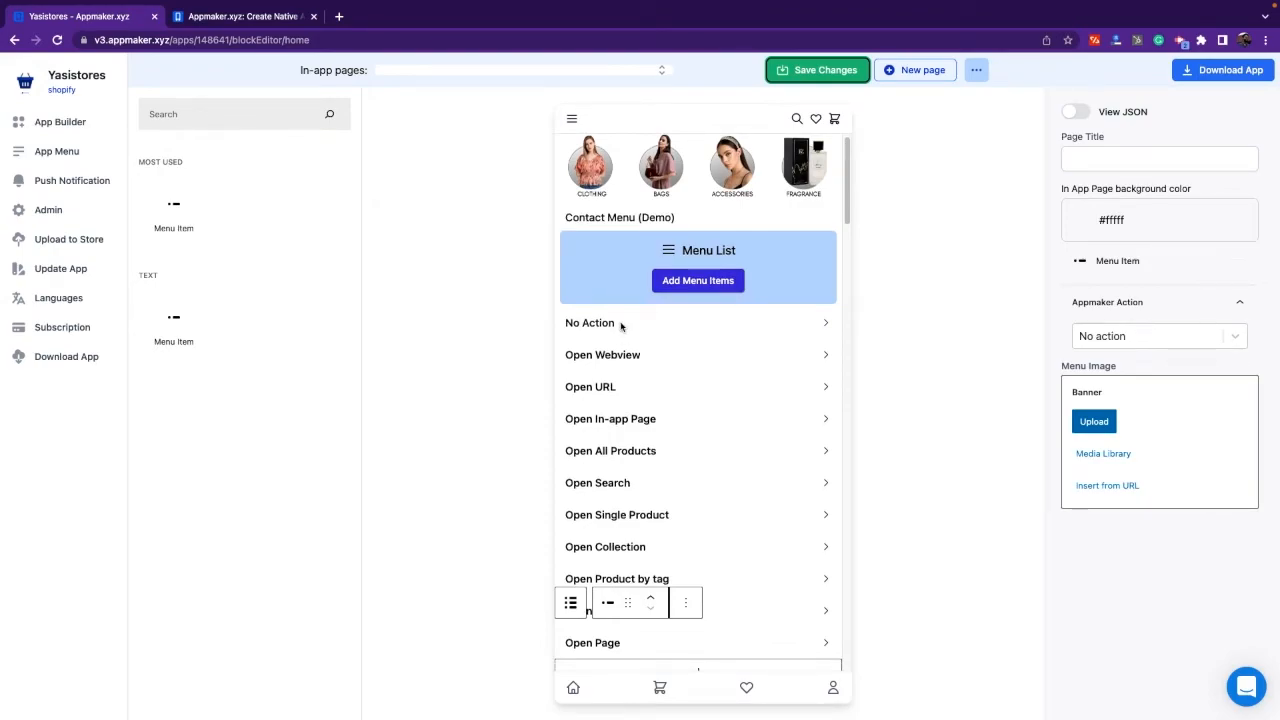
left_click(638, 322)
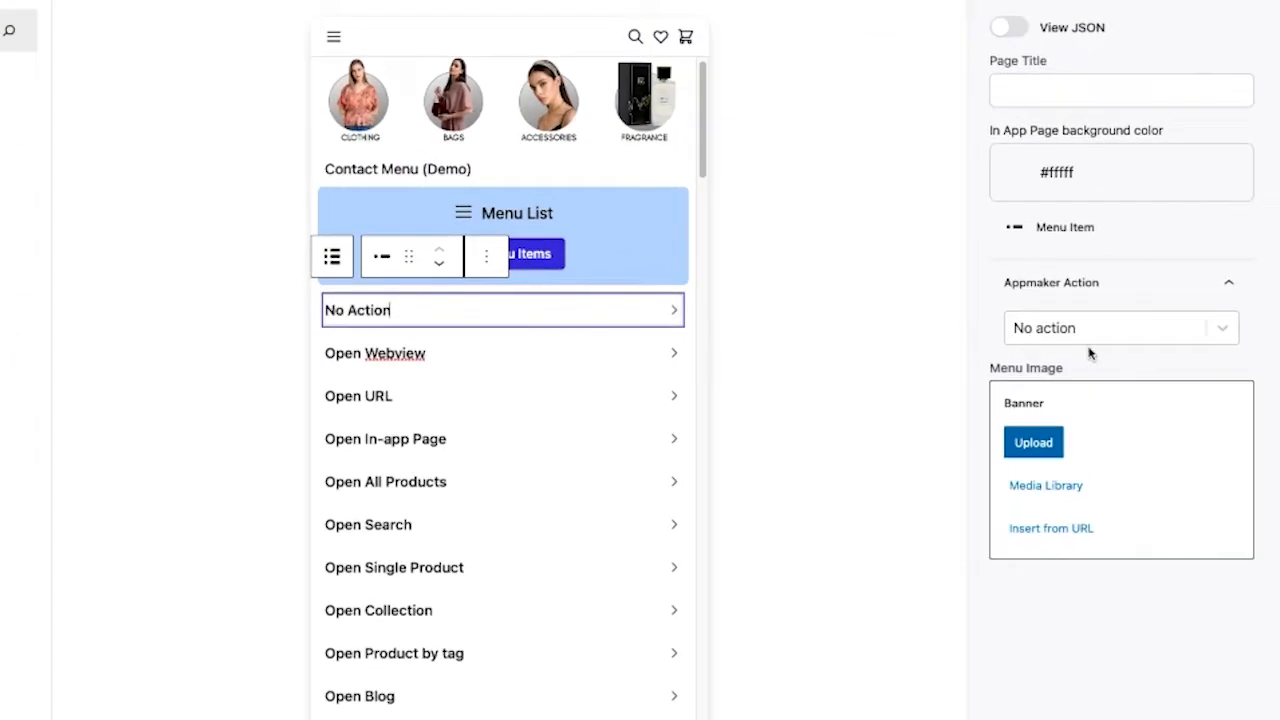
left_click(1082, 335)
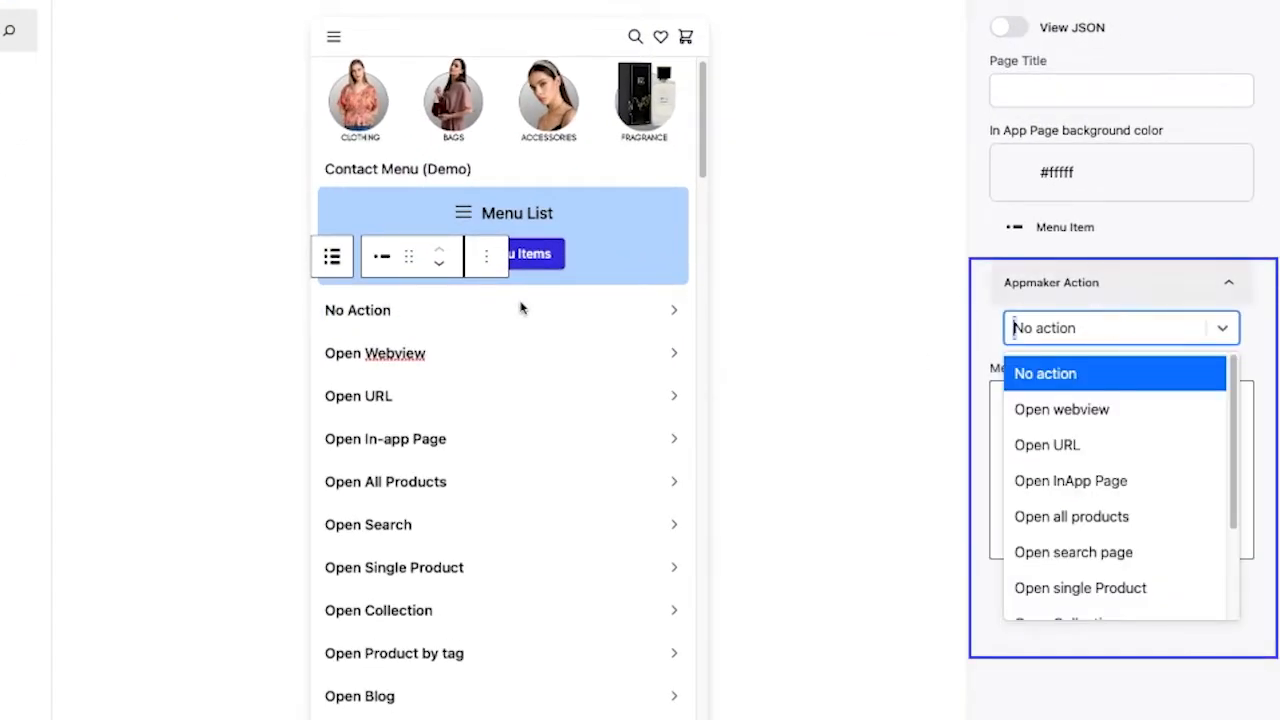
left_click(1105, 385)
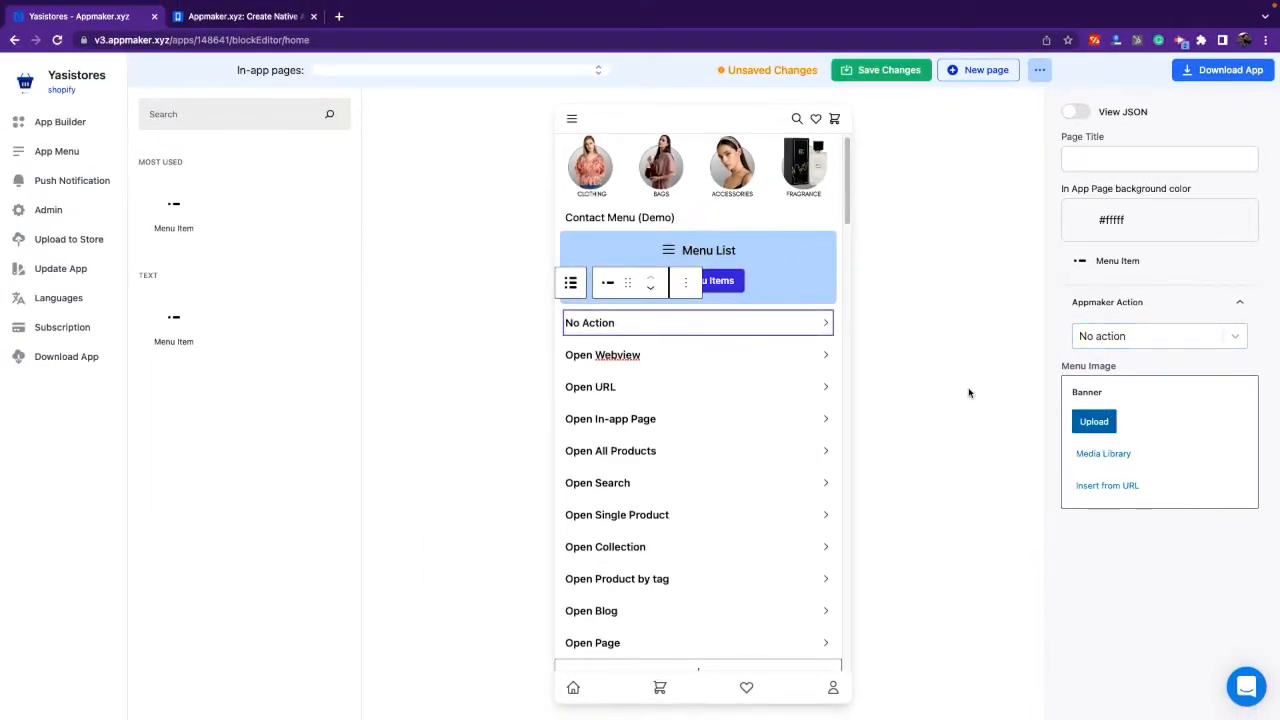
left_click(699, 360)
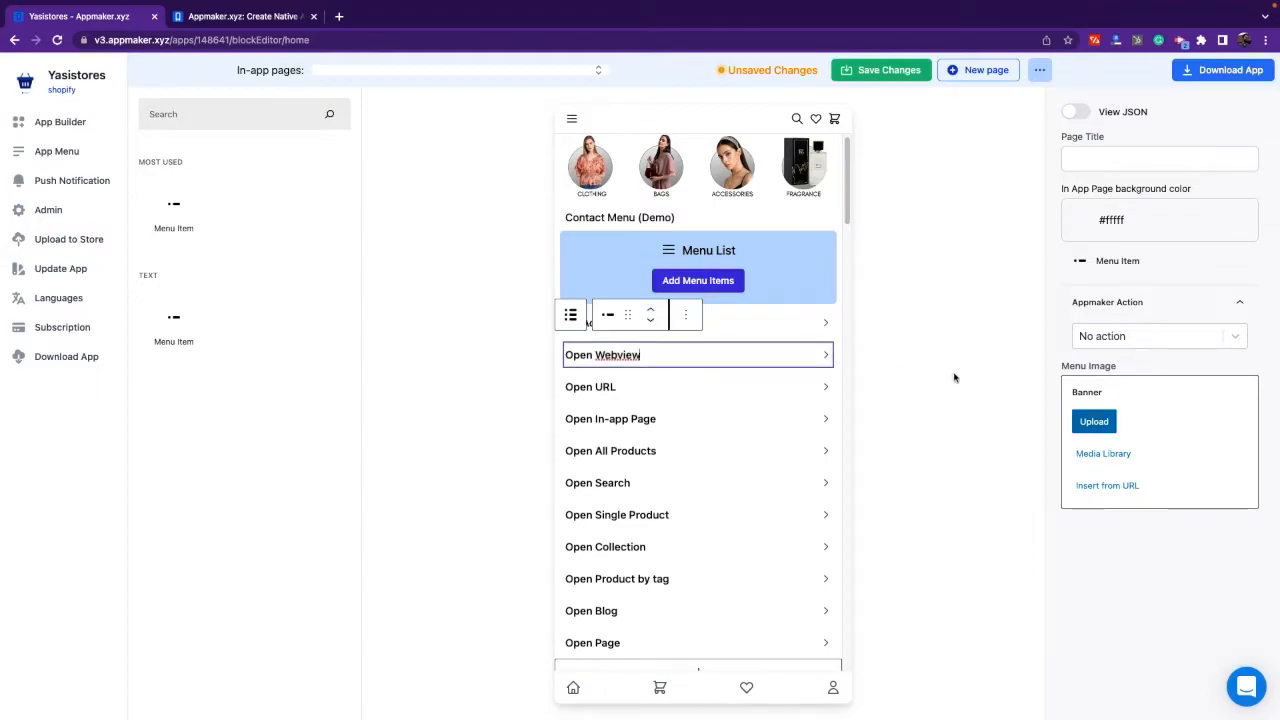
left_click(1129, 337)
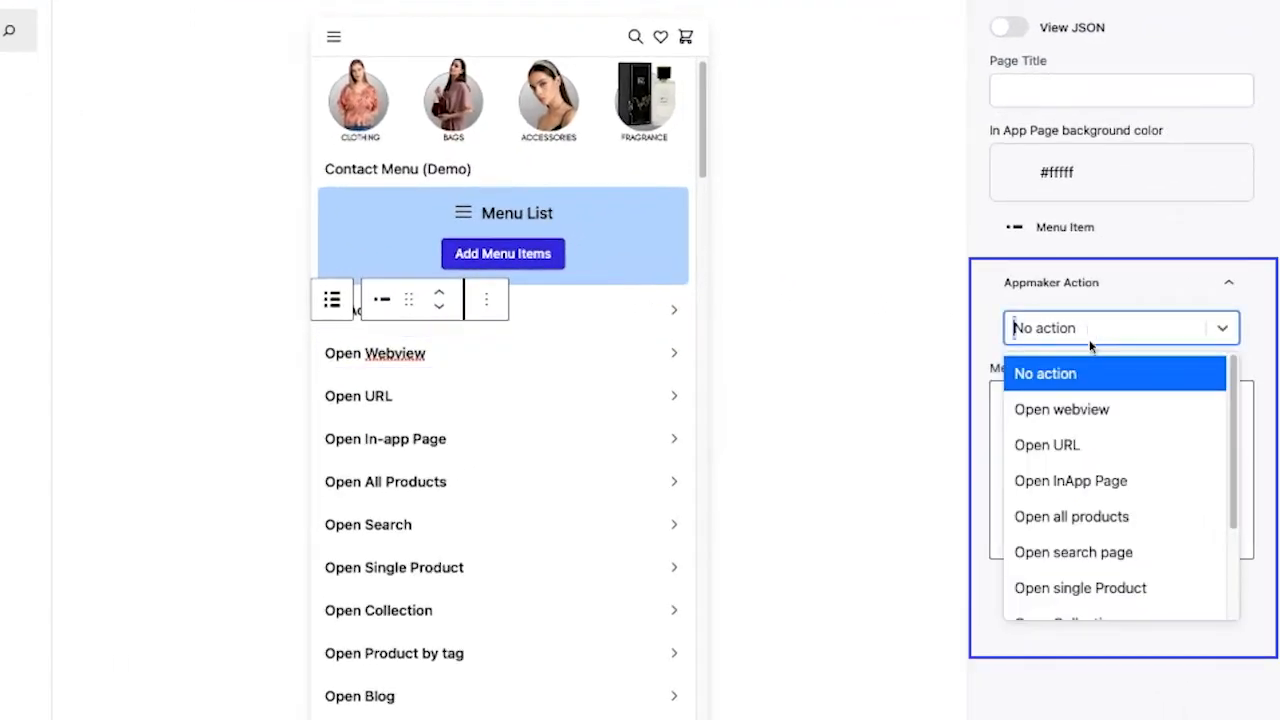
left_click(1085, 410)
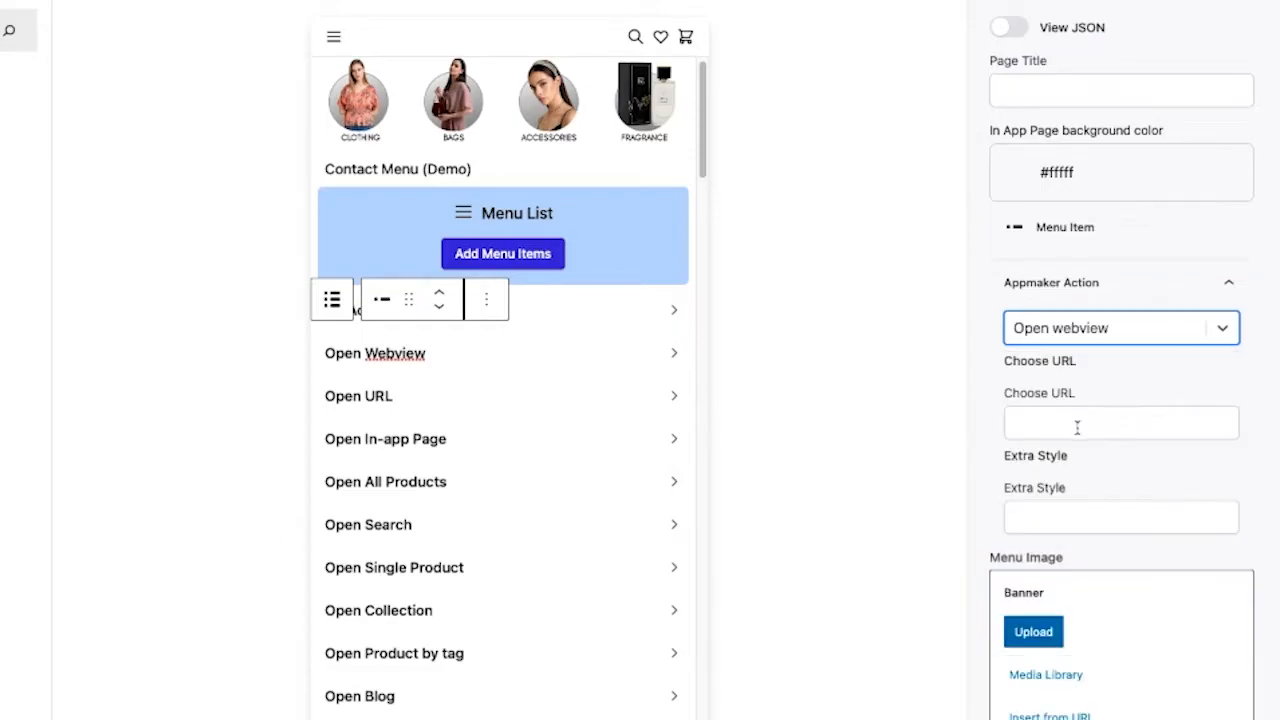
left_click(1077, 424)
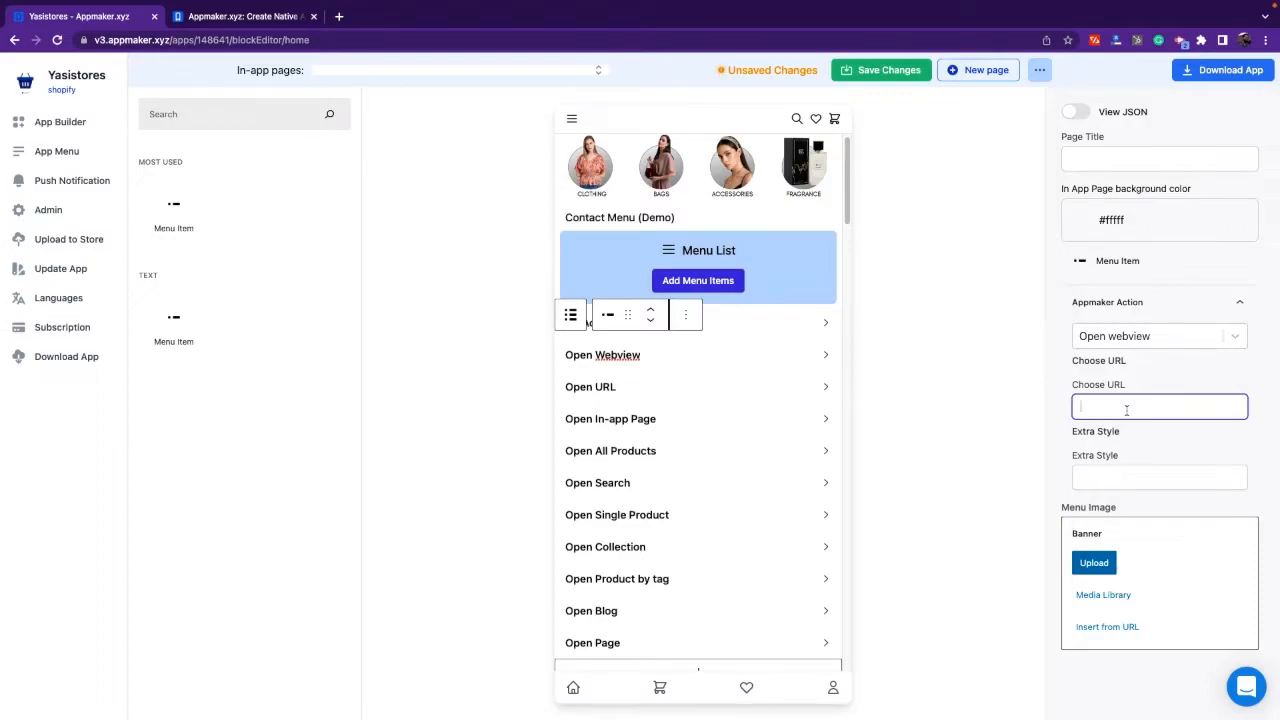
type("www.appmaker.xyz")
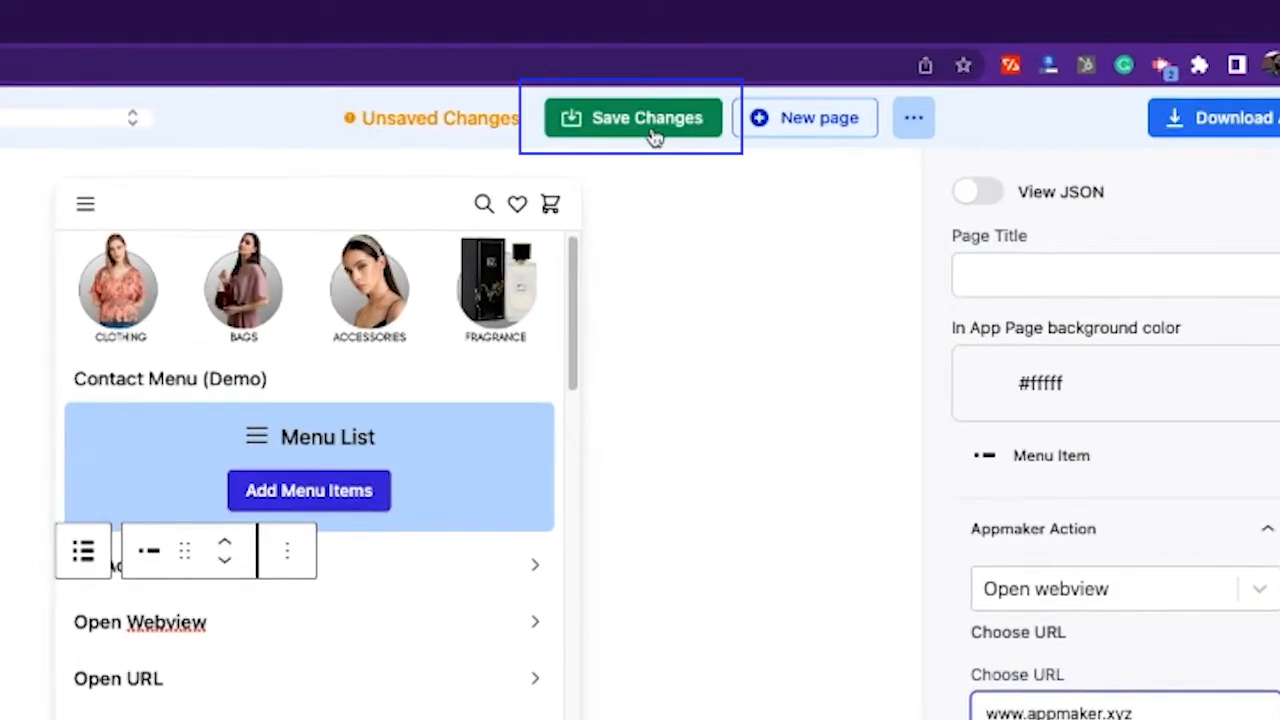
left_click(893, 79)
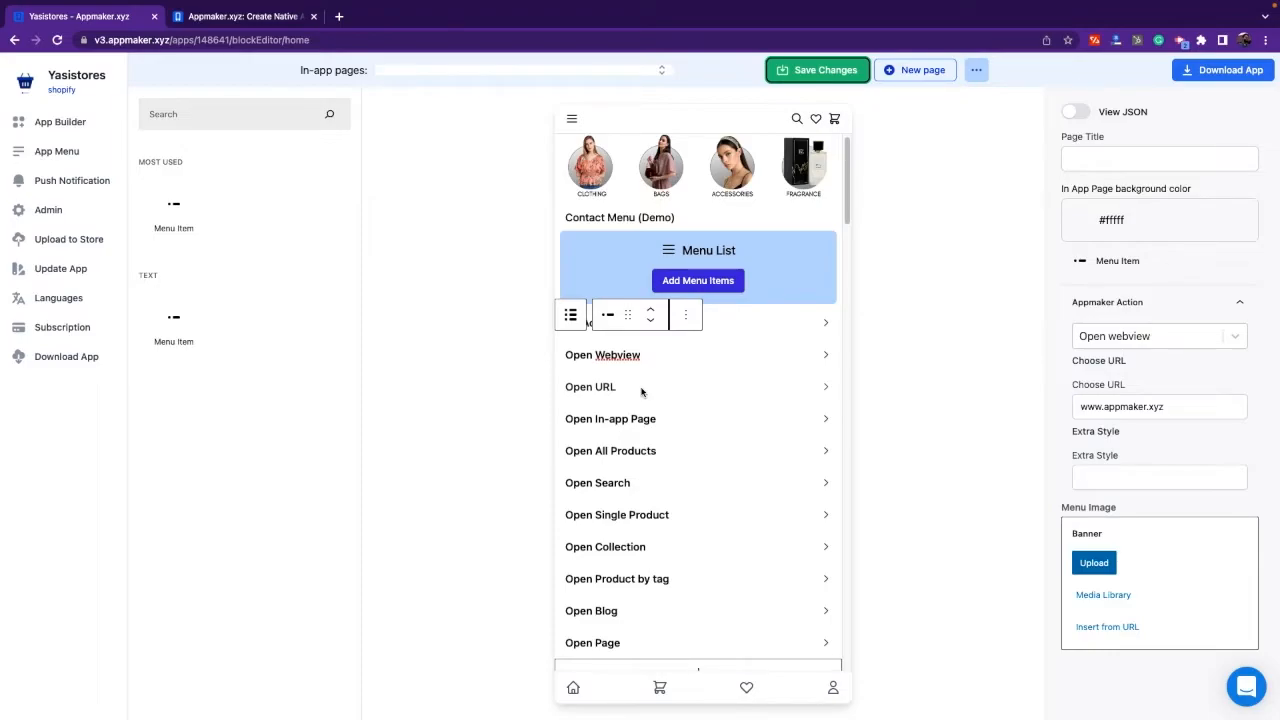
left_click(641, 391)
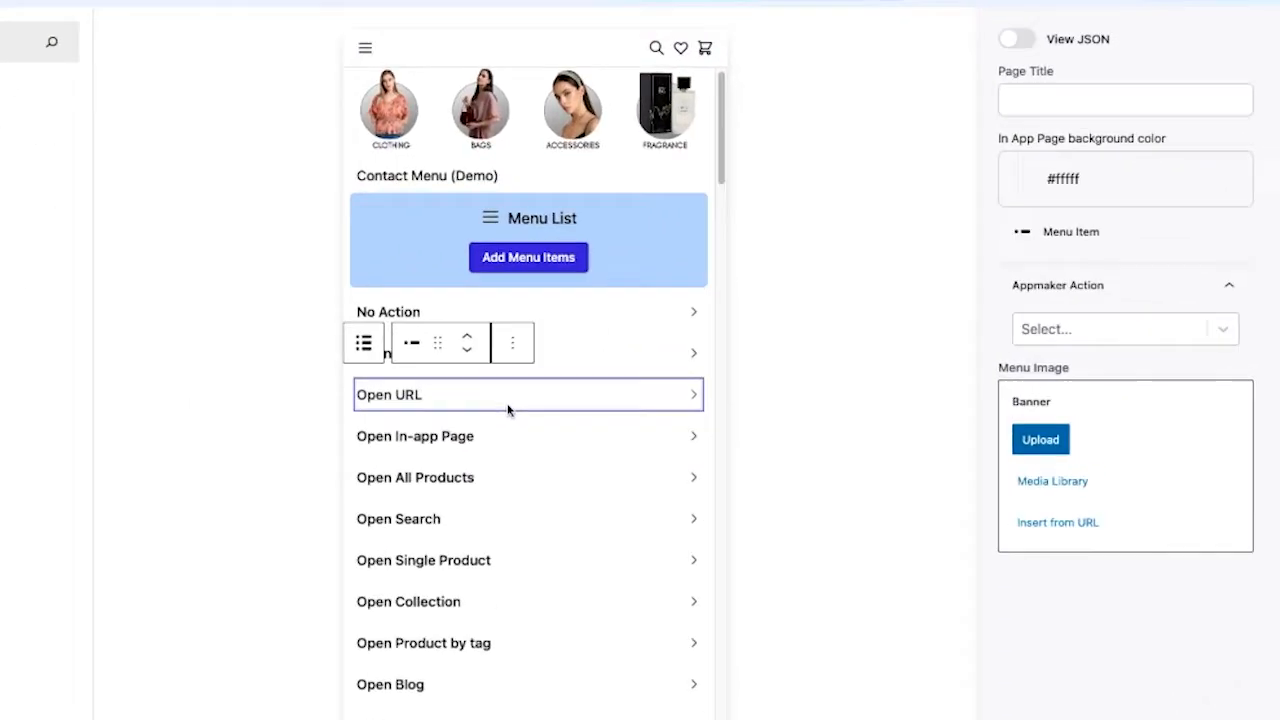
left_click(1036, 332)
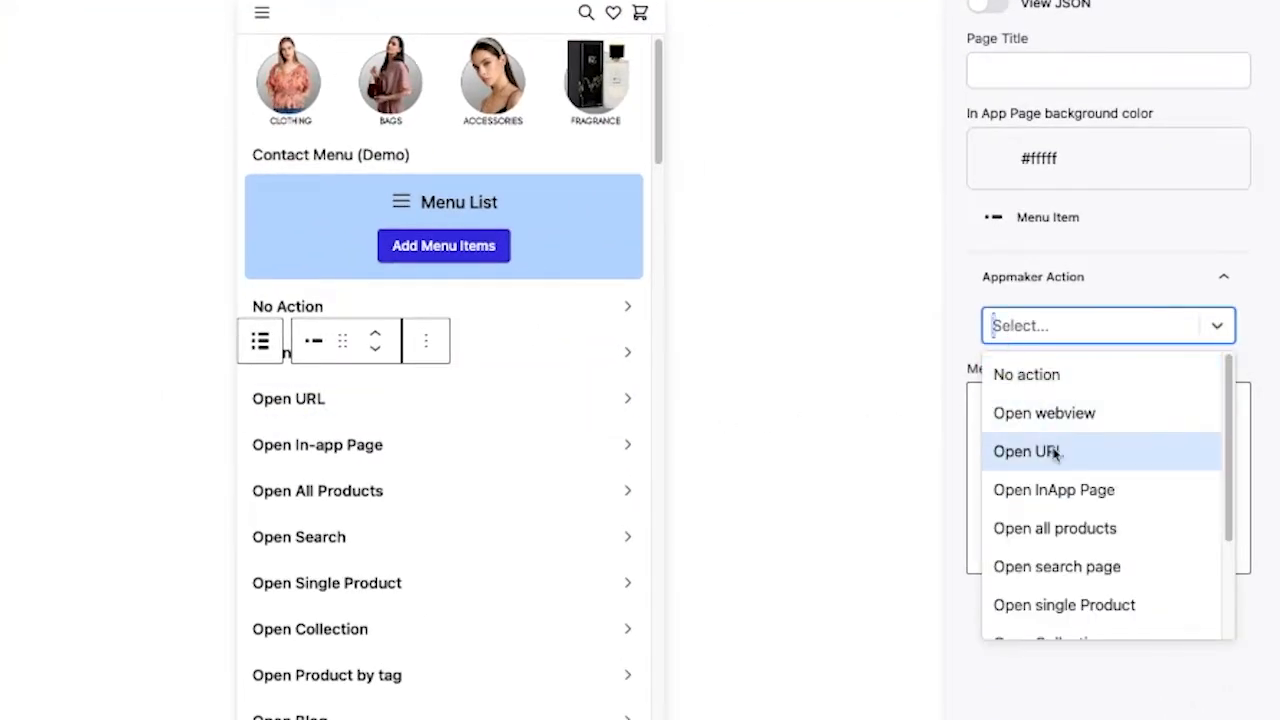
left_click(1055, 453)
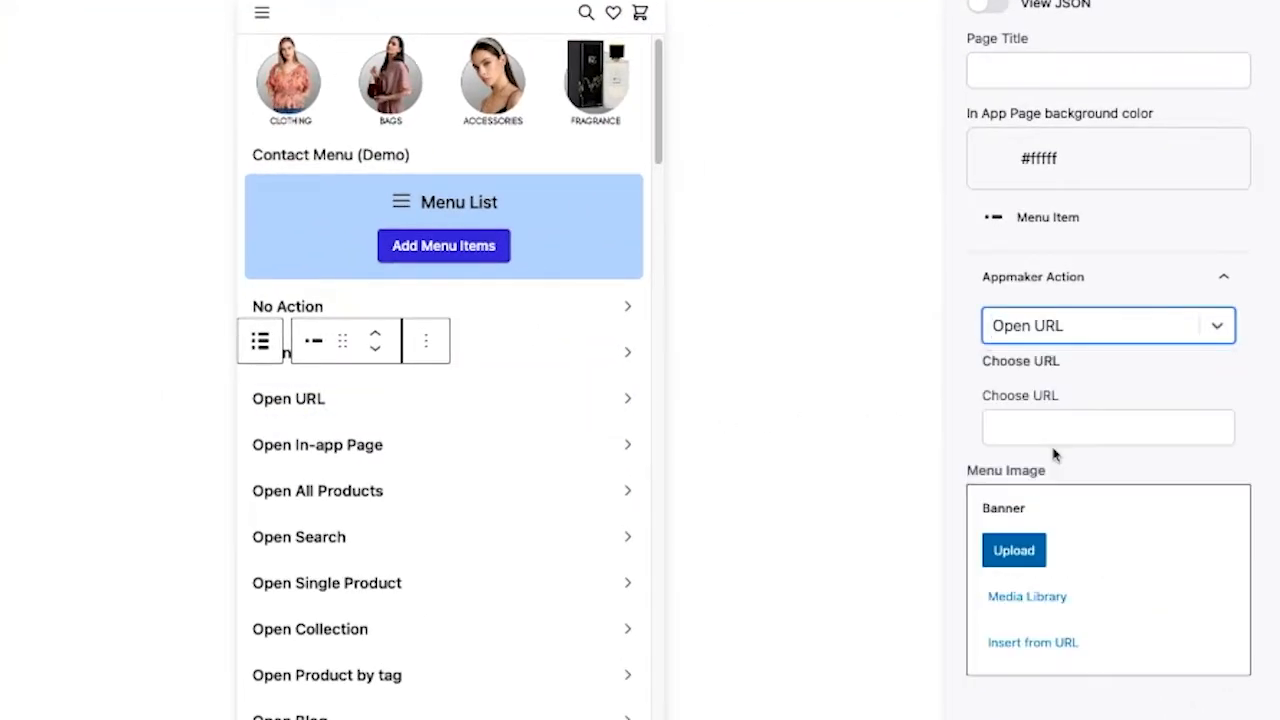
left_click(1040, 424)
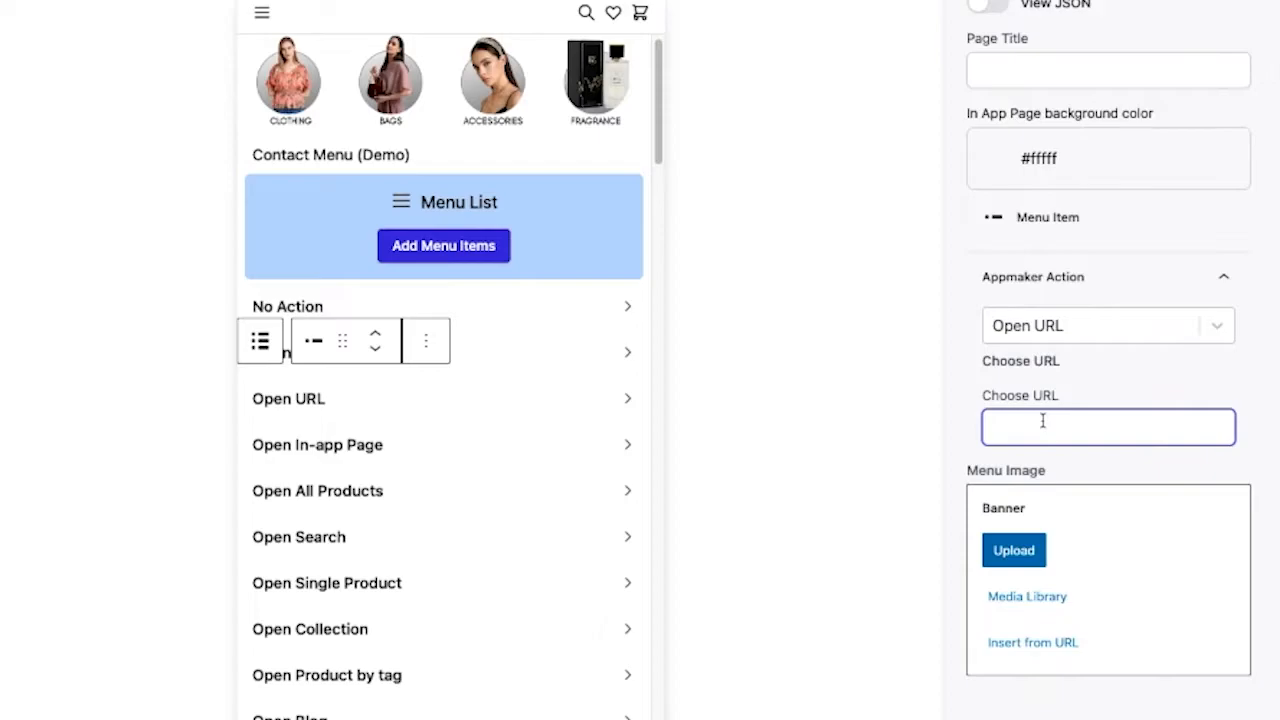
type("www.appame")
key("BackSpace")
type("maker.xyz")
left_click(894, 66)
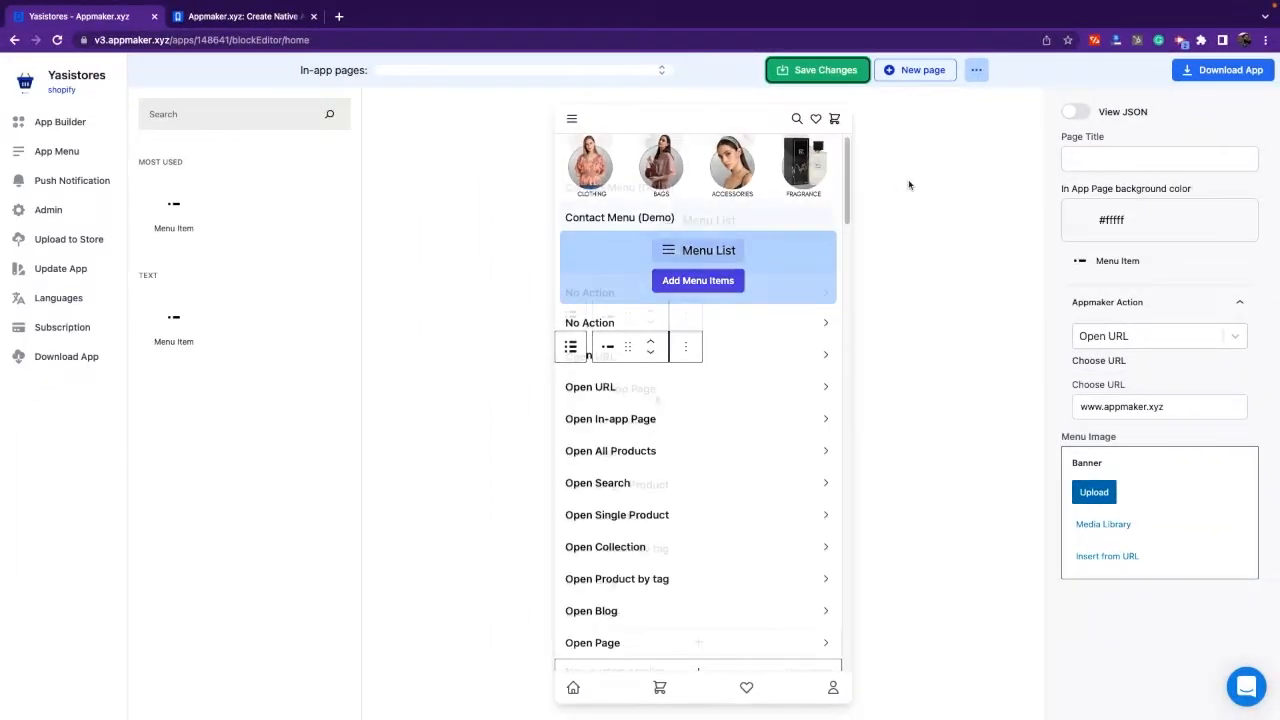
Make the Open In-app Page menu item use the "Open InApp Page" action with the Testing page, and save the changes
left_click(285, 699)
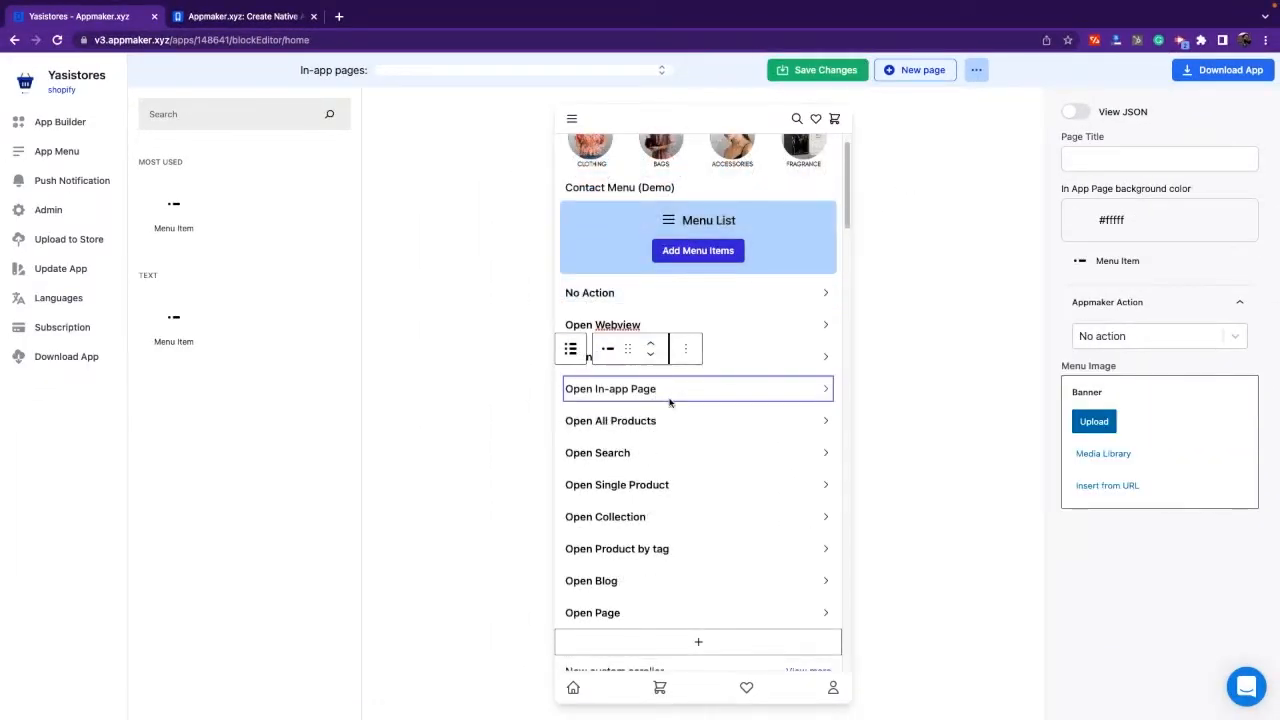
left_click(669, 402)
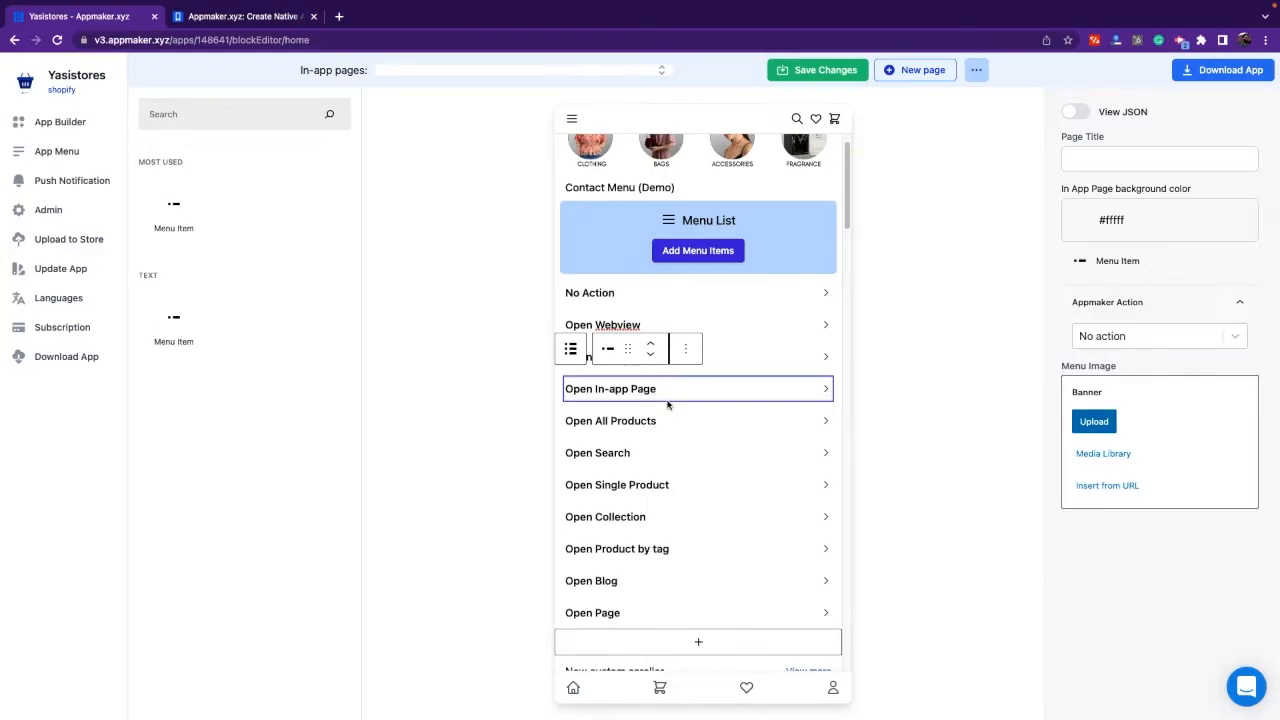
left_click(1179, 340)
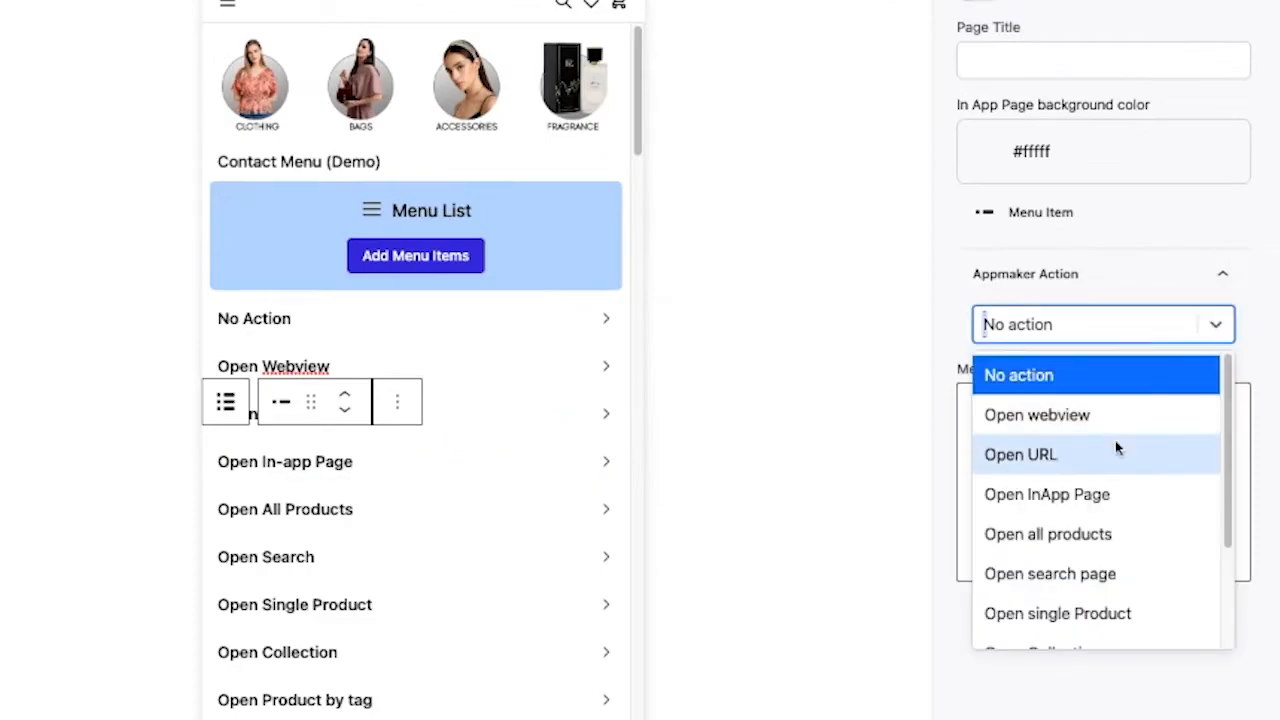
left_click(1121, 507)
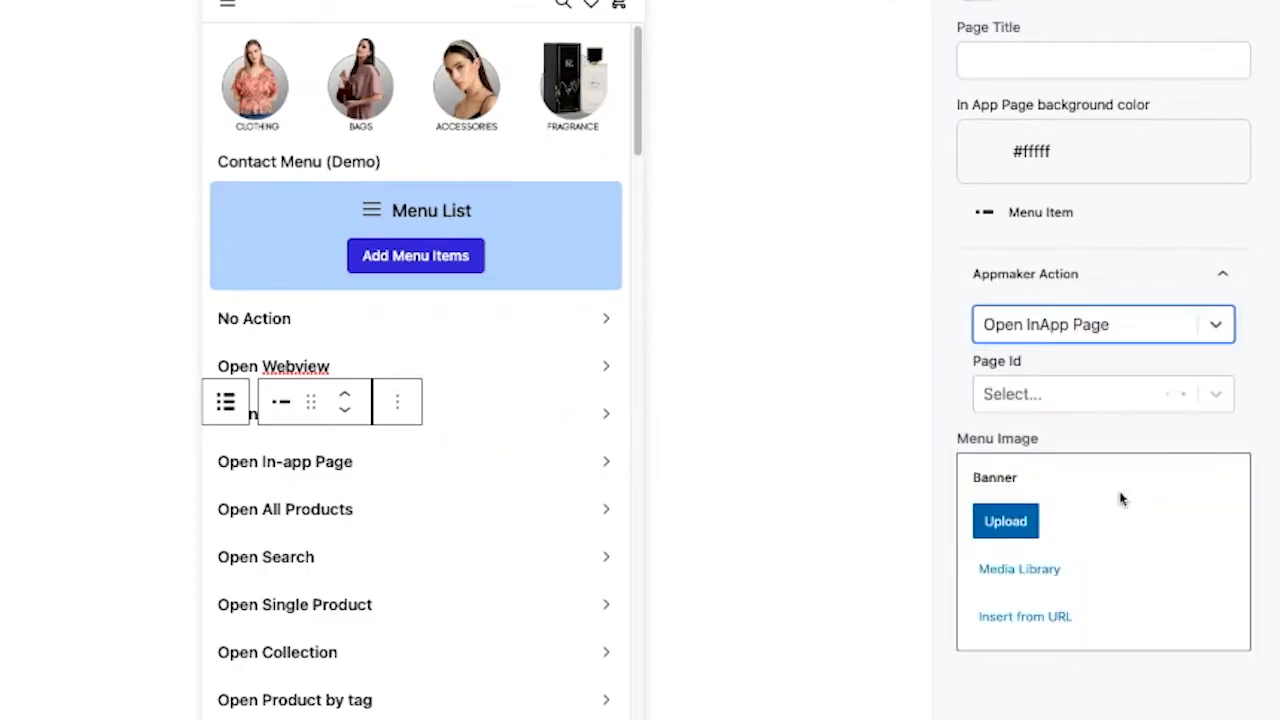
left_click(1057, 400)
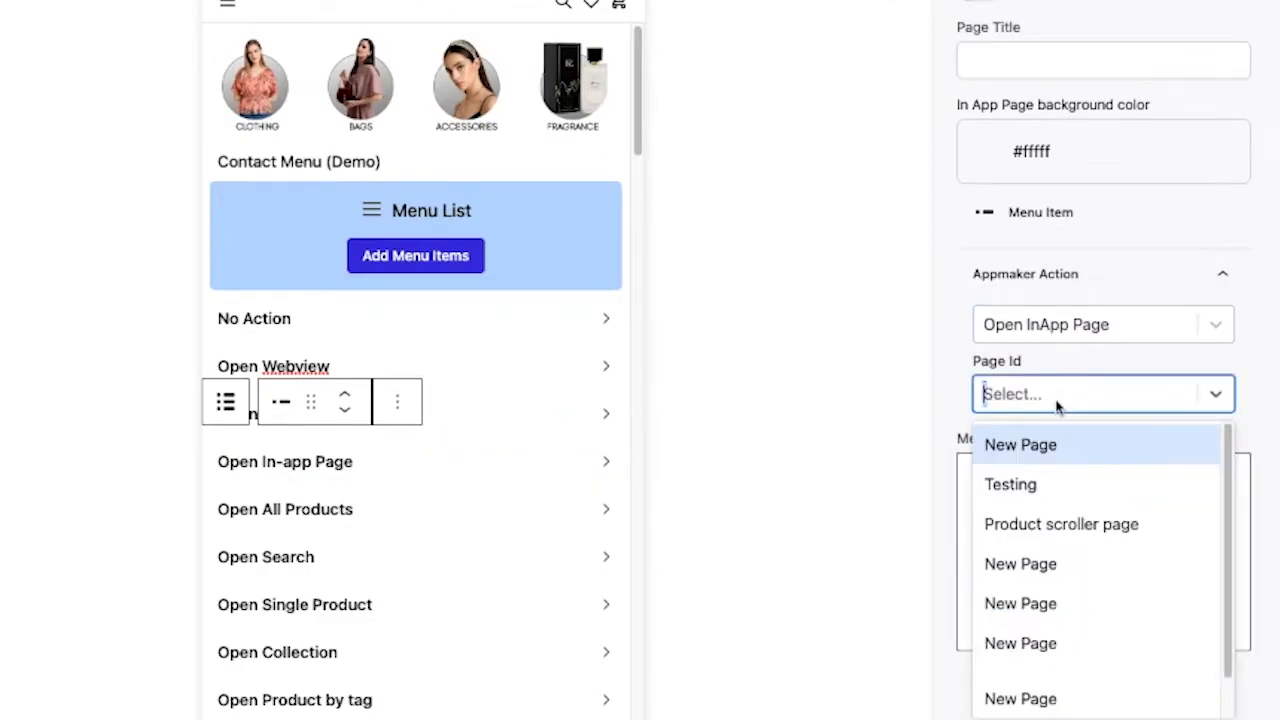
left_click(1054, 499)
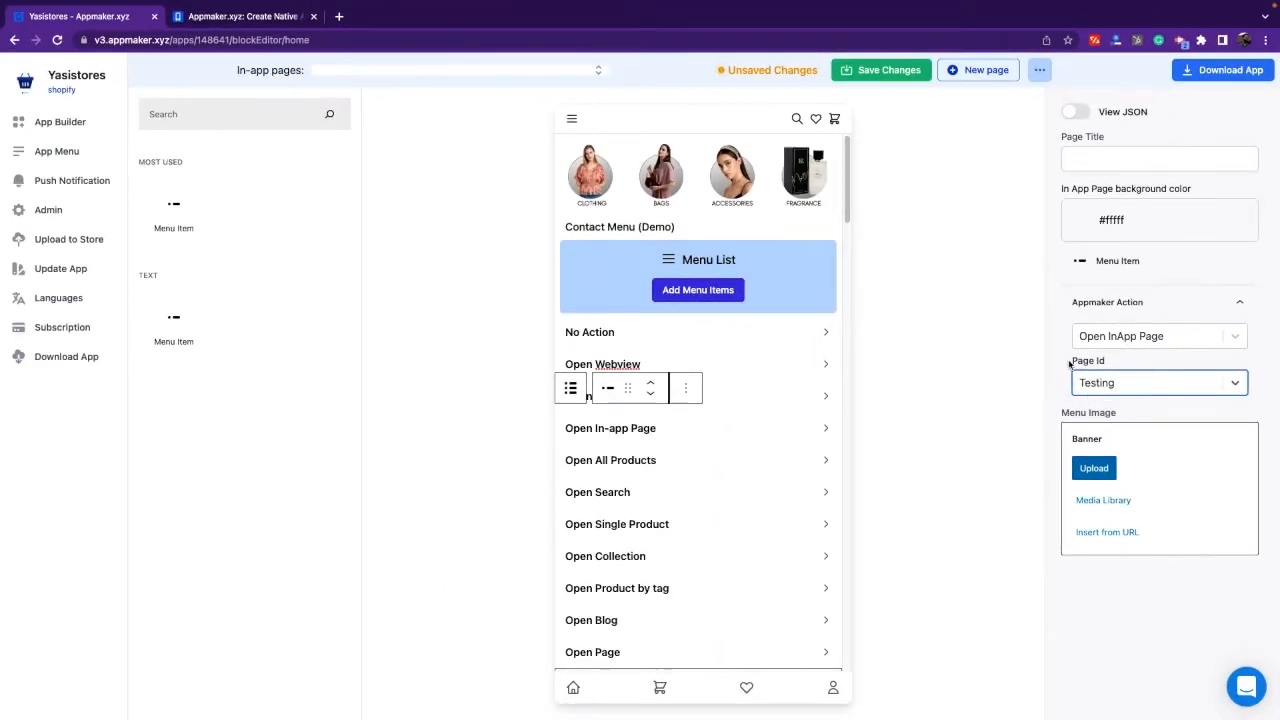
left_click(881, 70)
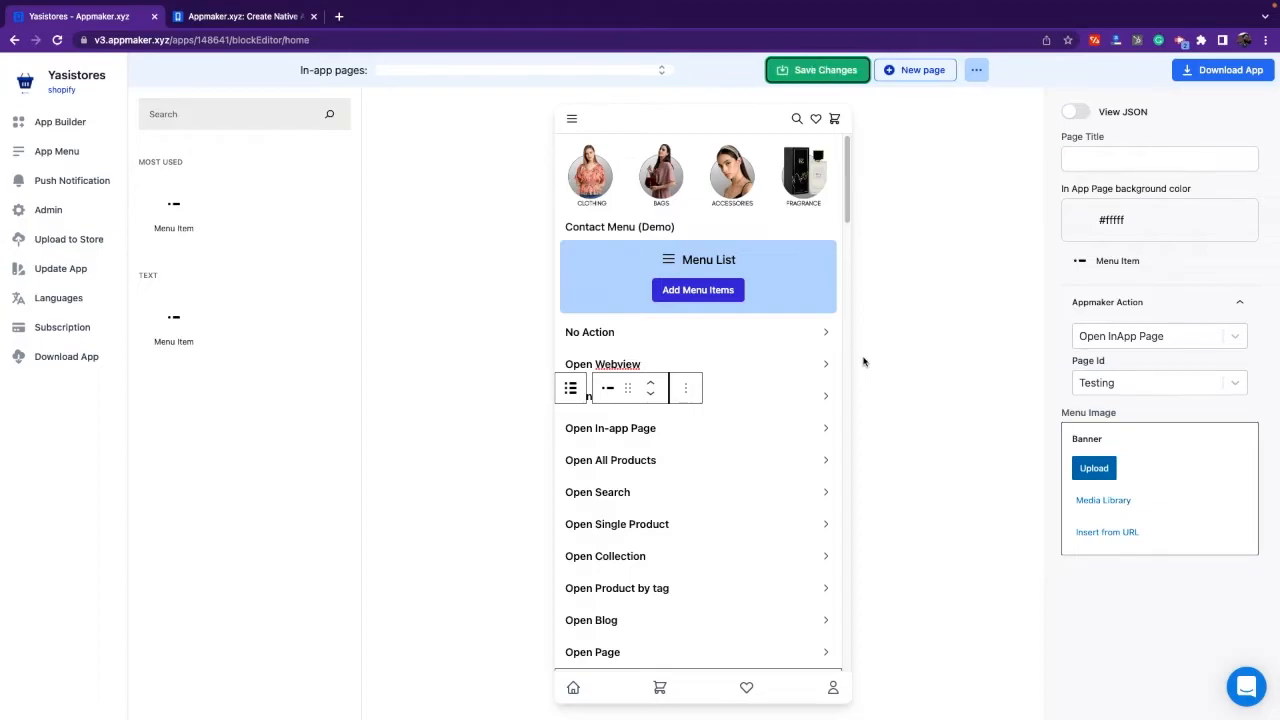
Assign the "Open all products" action to the Open All Products menu item and save the changes
left_click(683, 459)
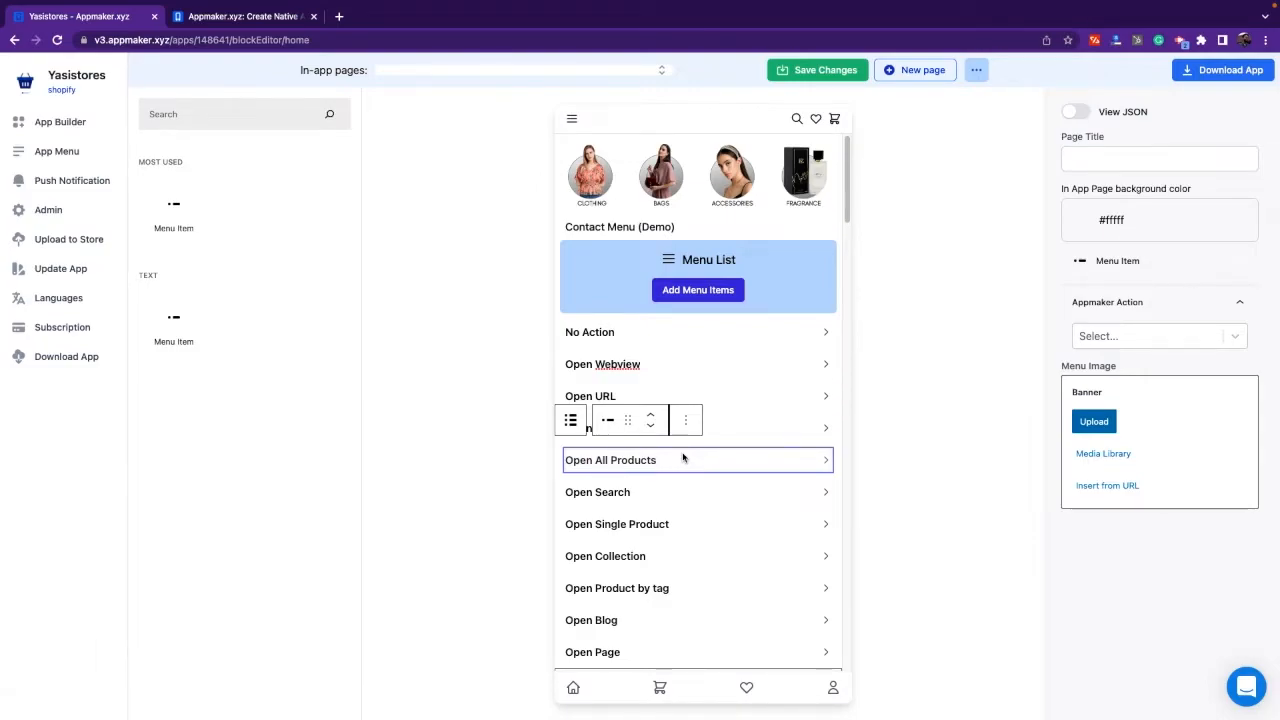
left_click(683, 458)
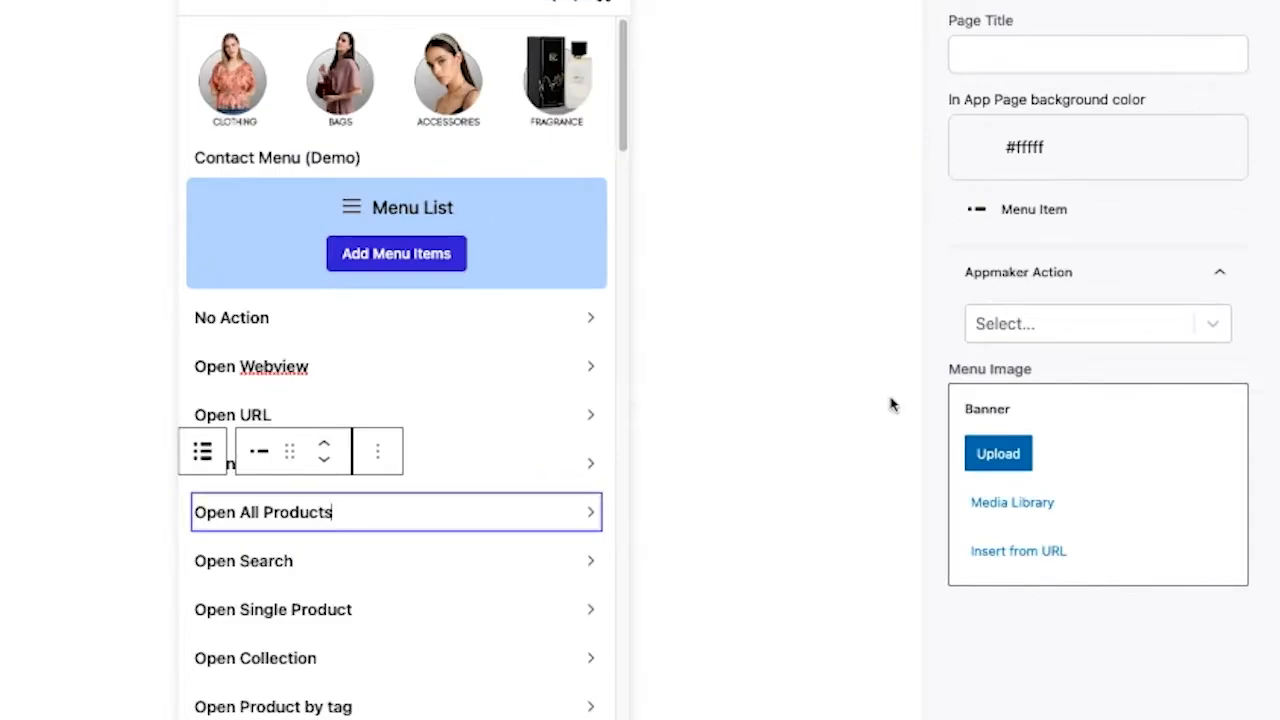
left_click(1031, 323)
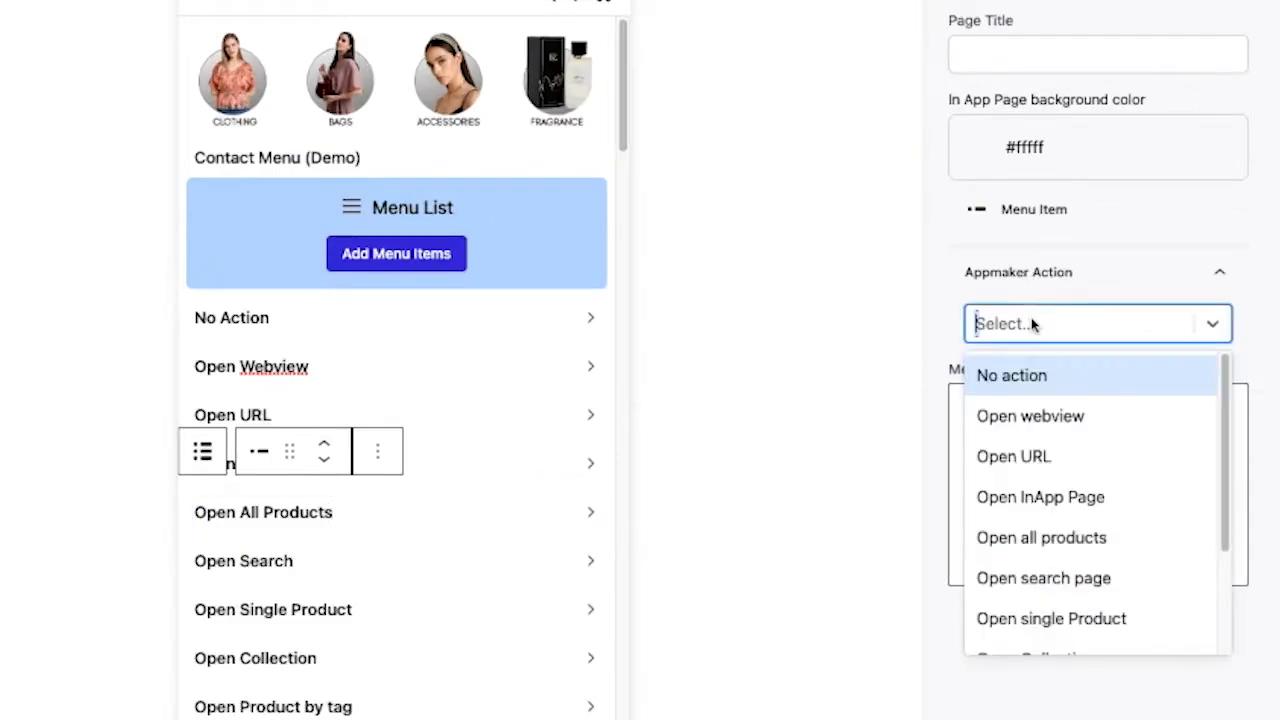
left_click(1090, 538)
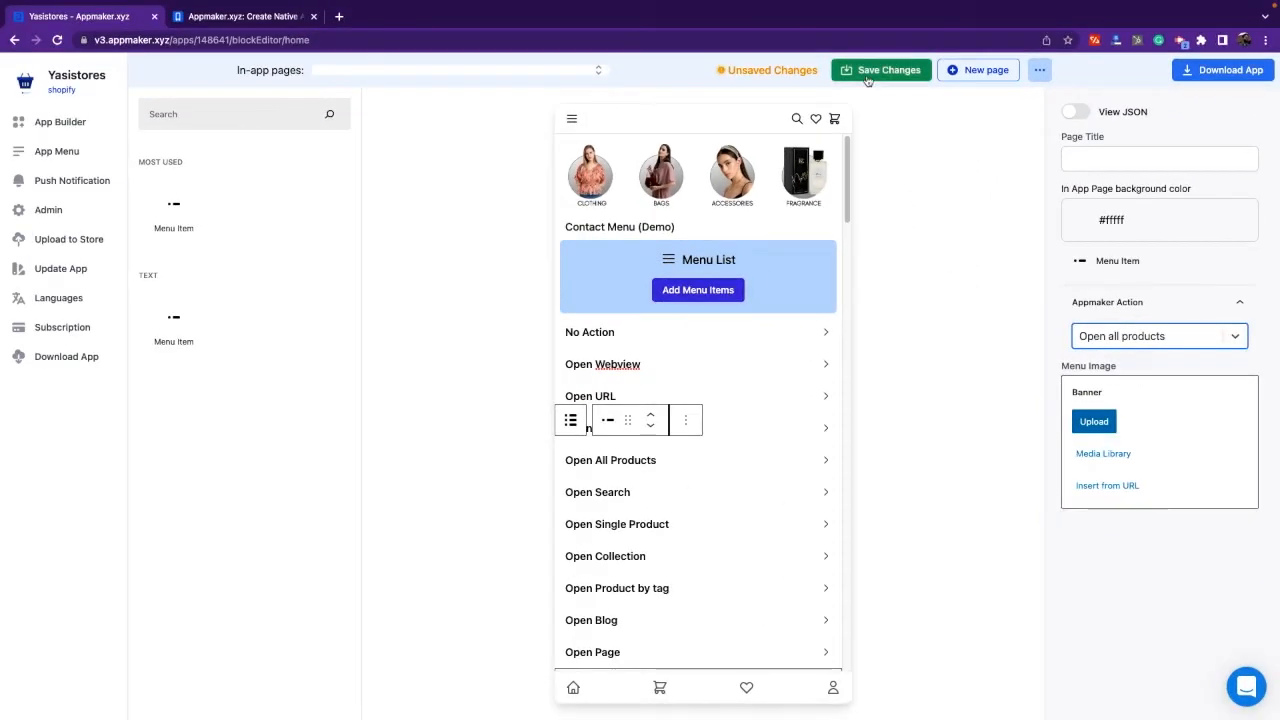
left_click(868, 72)
Assign the "Open search page" action to the Open Search menu item and save the changes
scroll(654, 474, "down", 1)
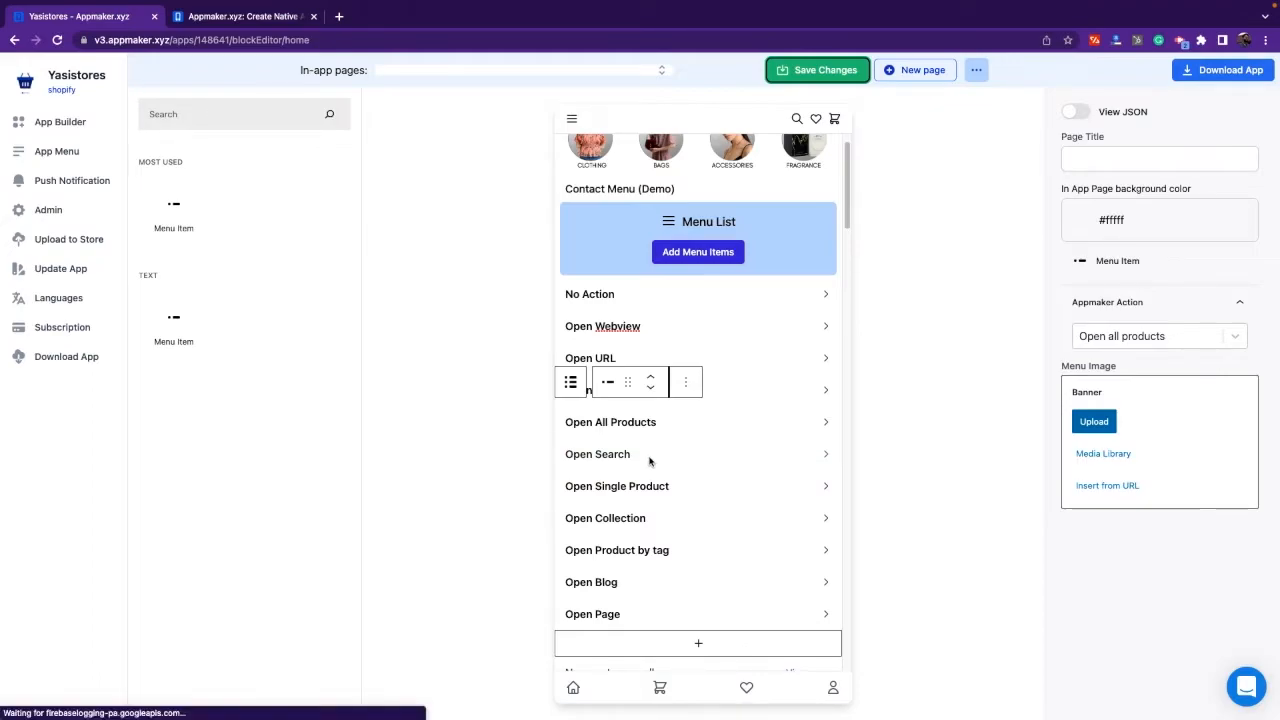
left_click(649, 460)
left_click(1060, 333)
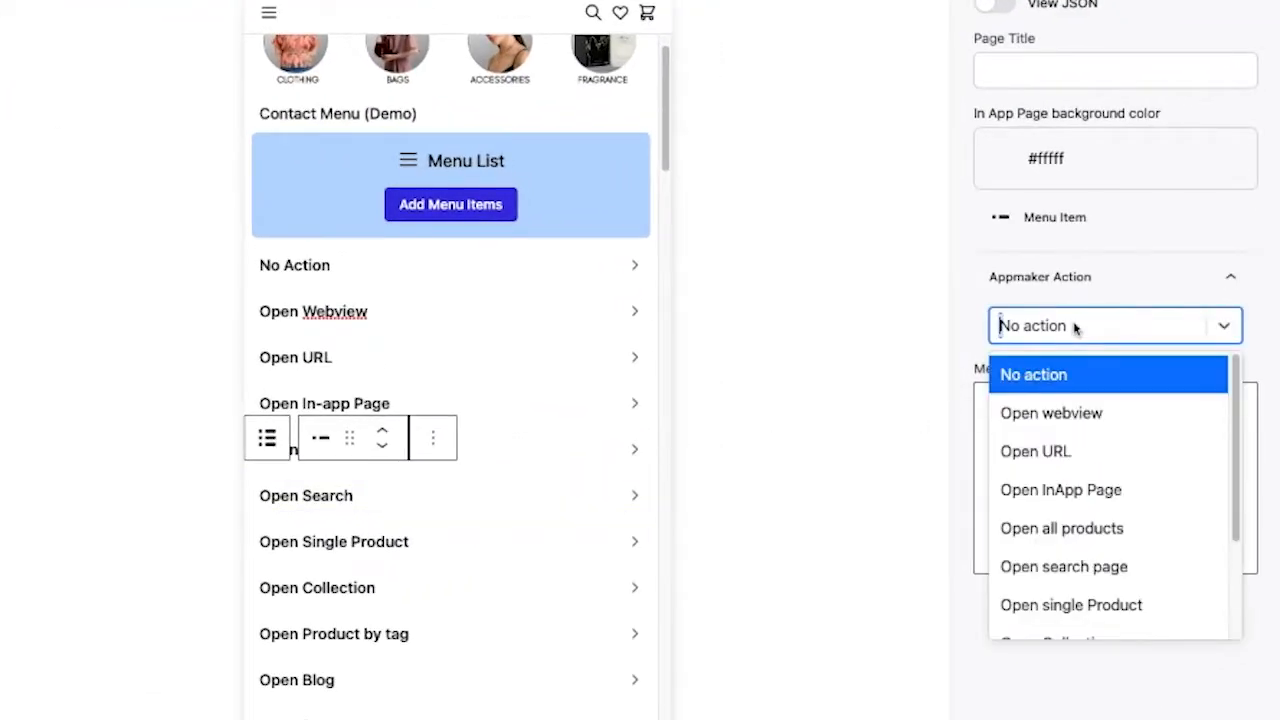
scroll(1034, 505, "down", 1)
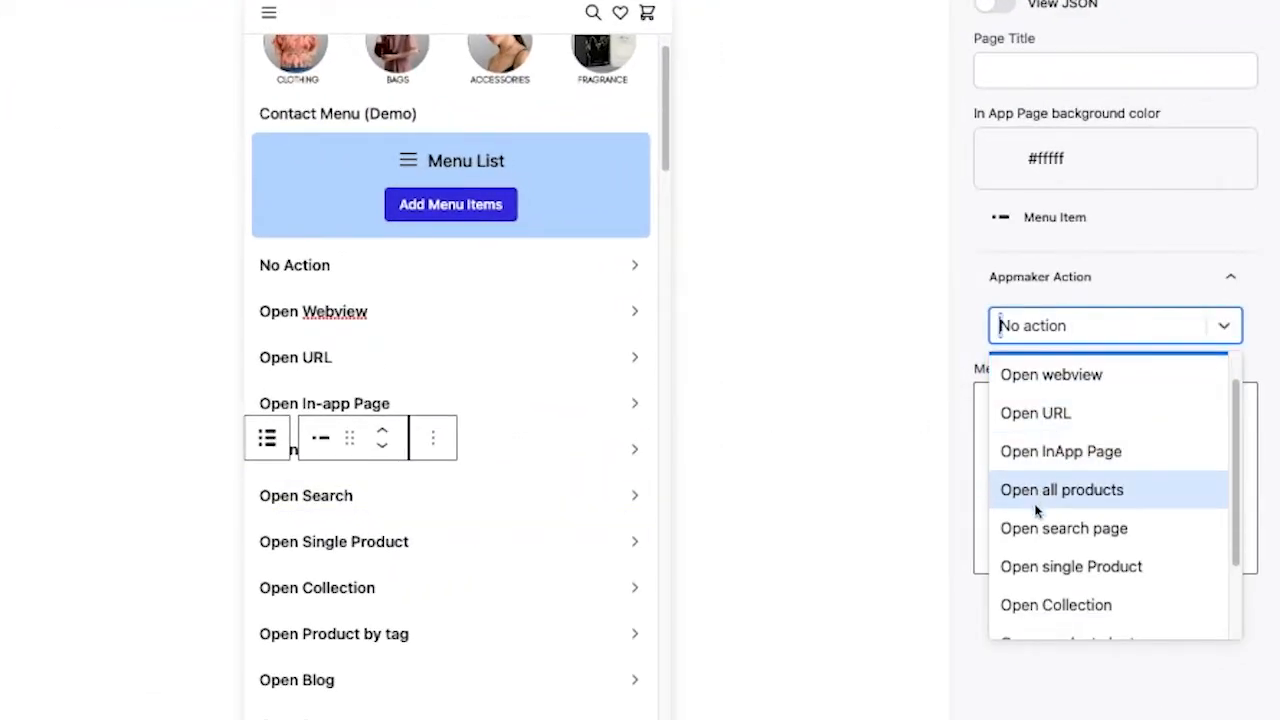
left_click(1137, 528)
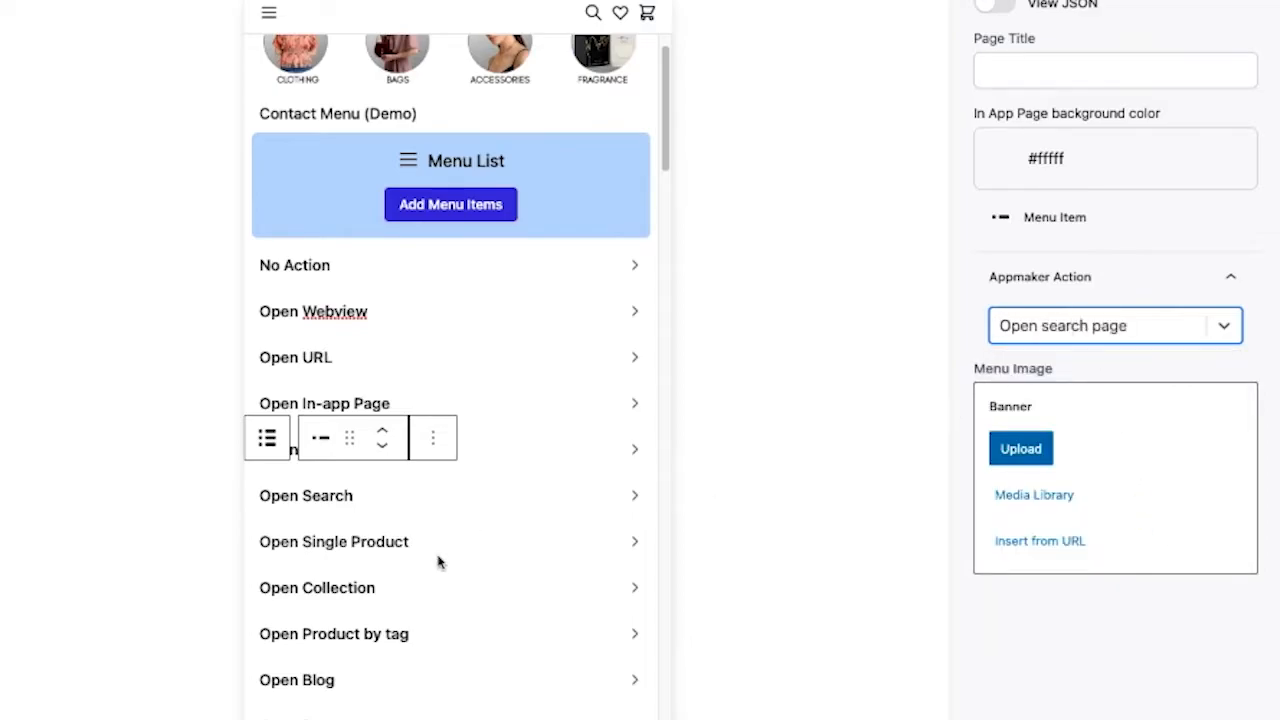
left_click(818, 69)
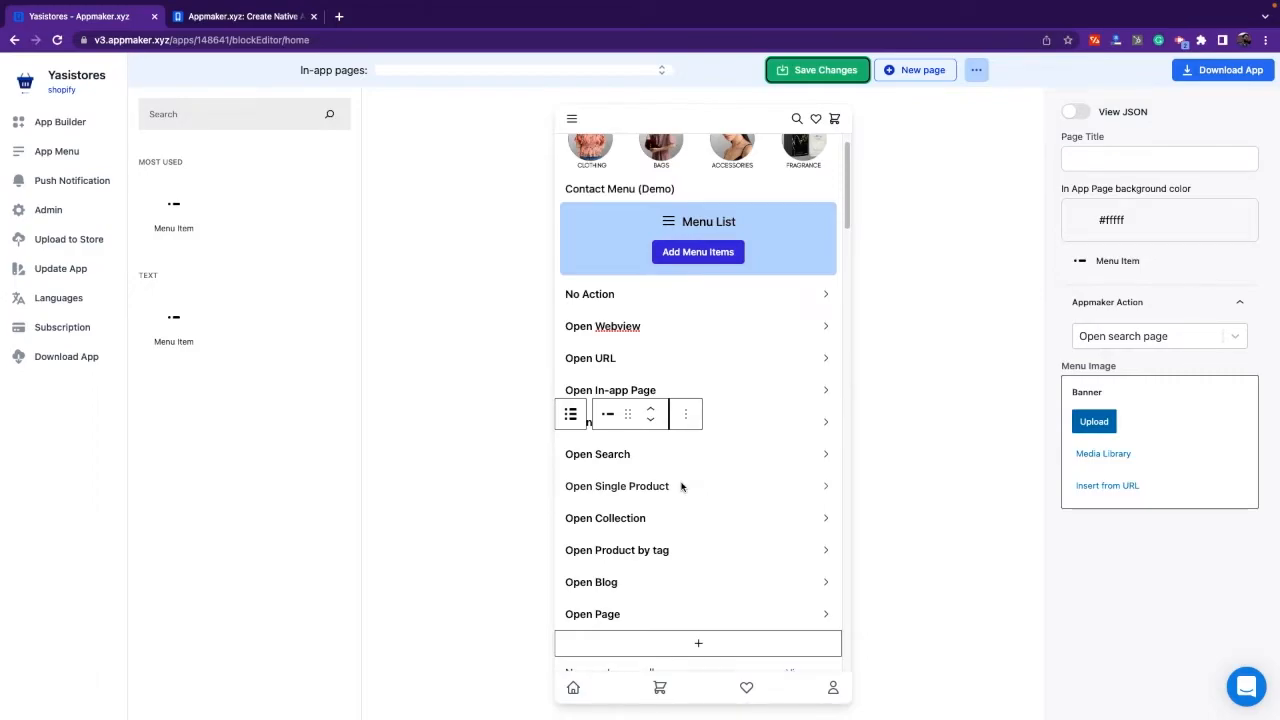
Give the Open Single Product menu item the "Open single Product" action with the product T shirt Yasi, and save the changes
left_click(681, 486)
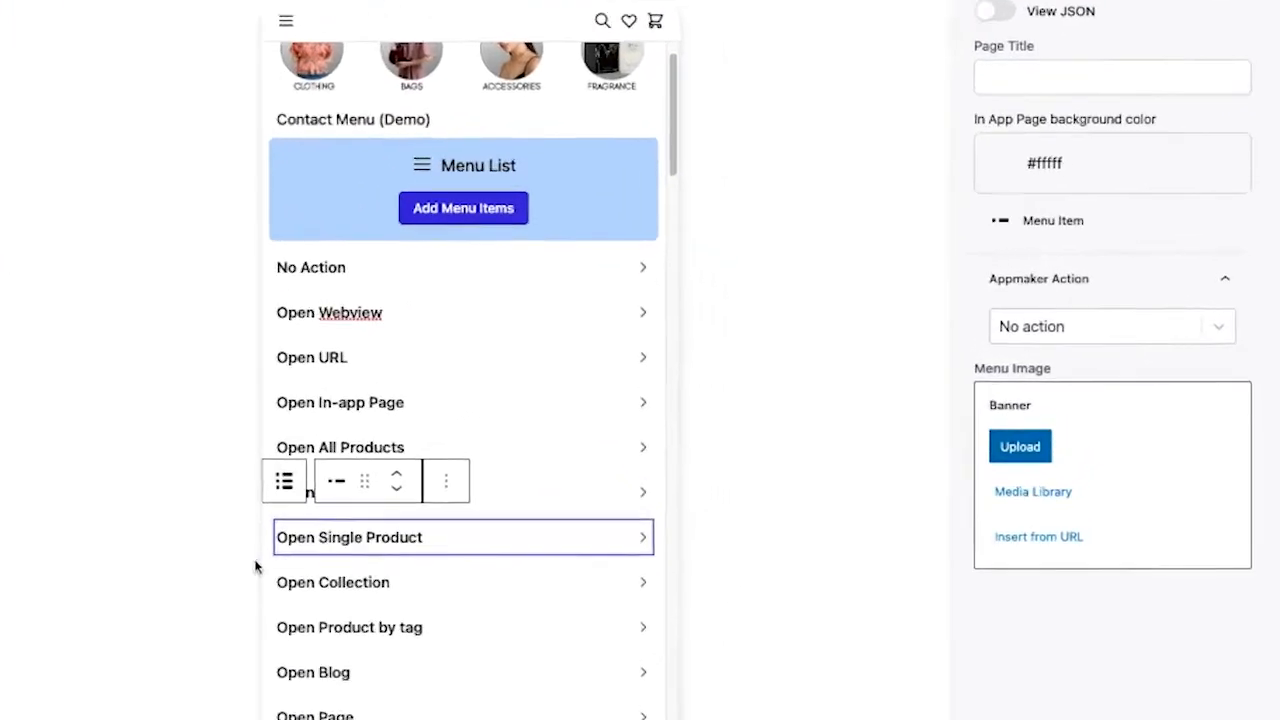
left_click(997, 325)
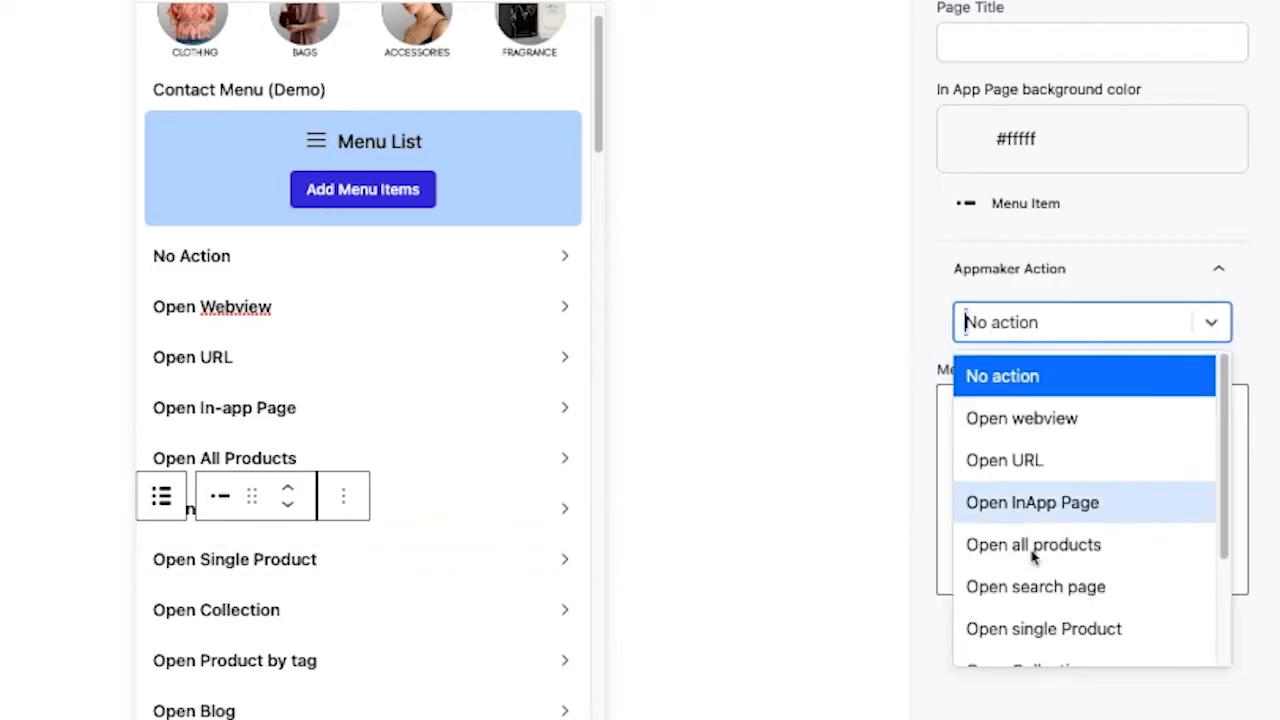
scroll(1062, 622, "down", 1)
left_click(1065, 619)
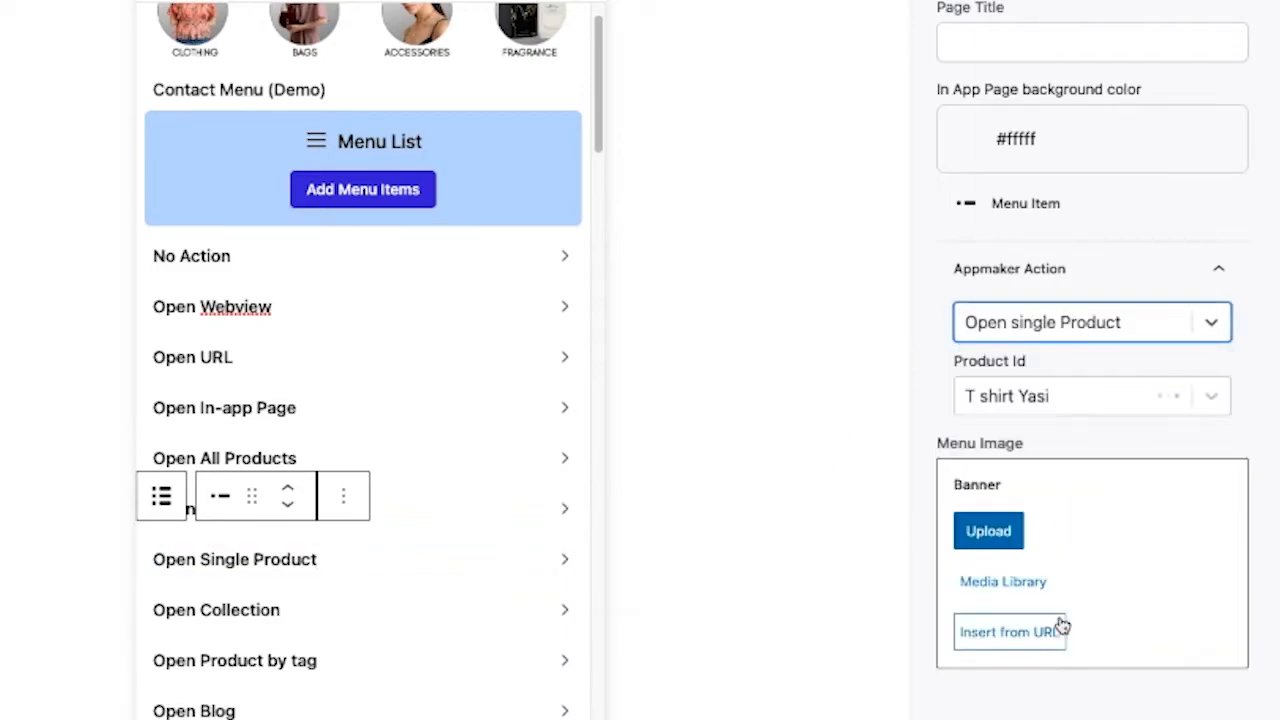
left_click(1117, 408)
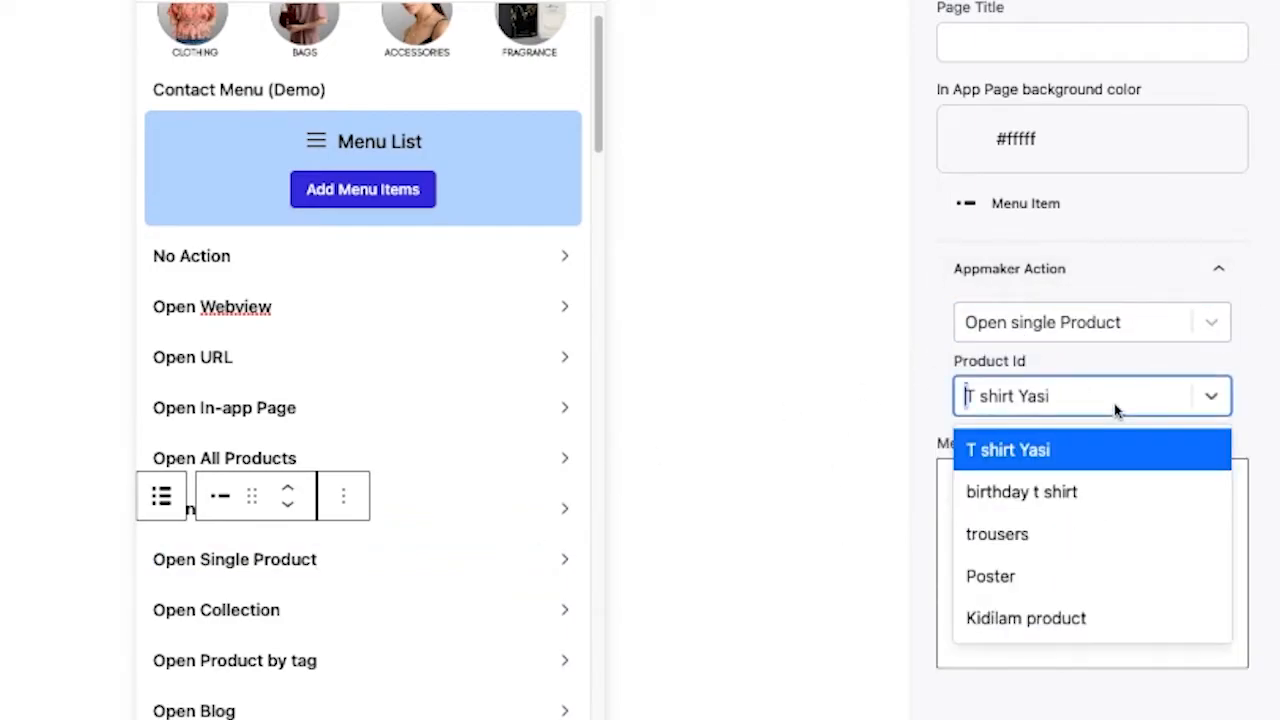
left_click(1117, 451)
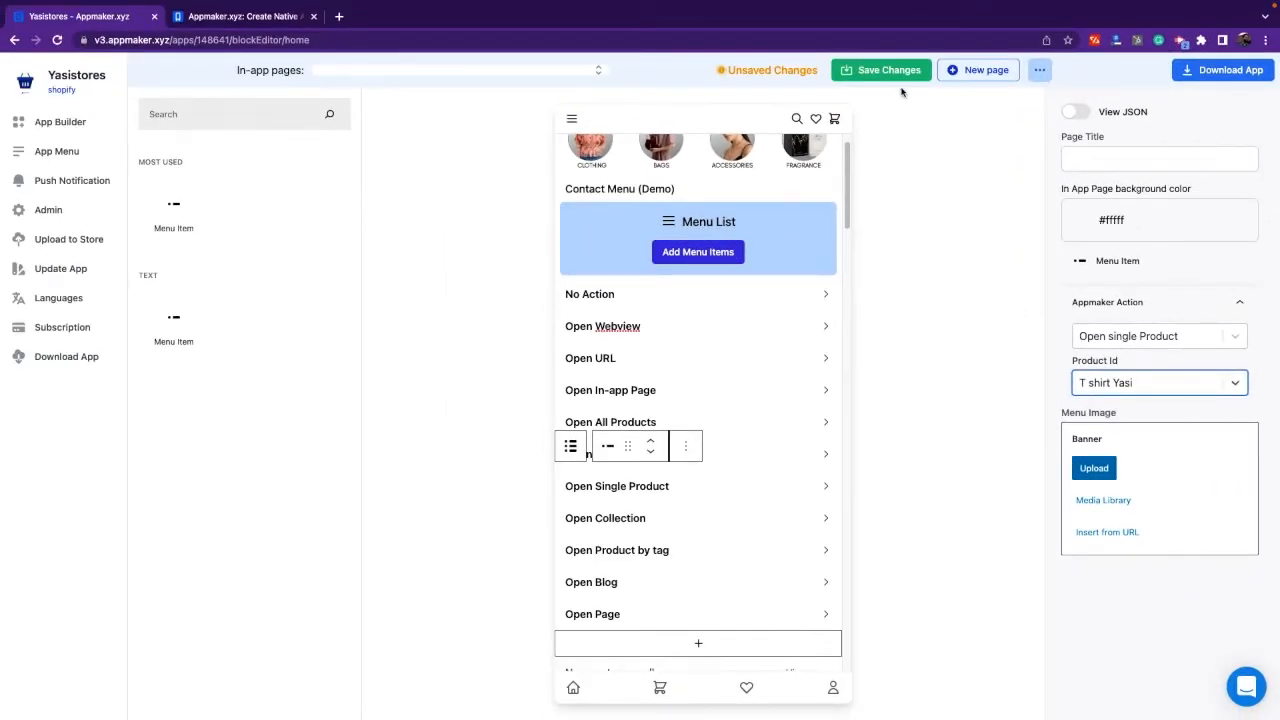
left_click(899, 78)
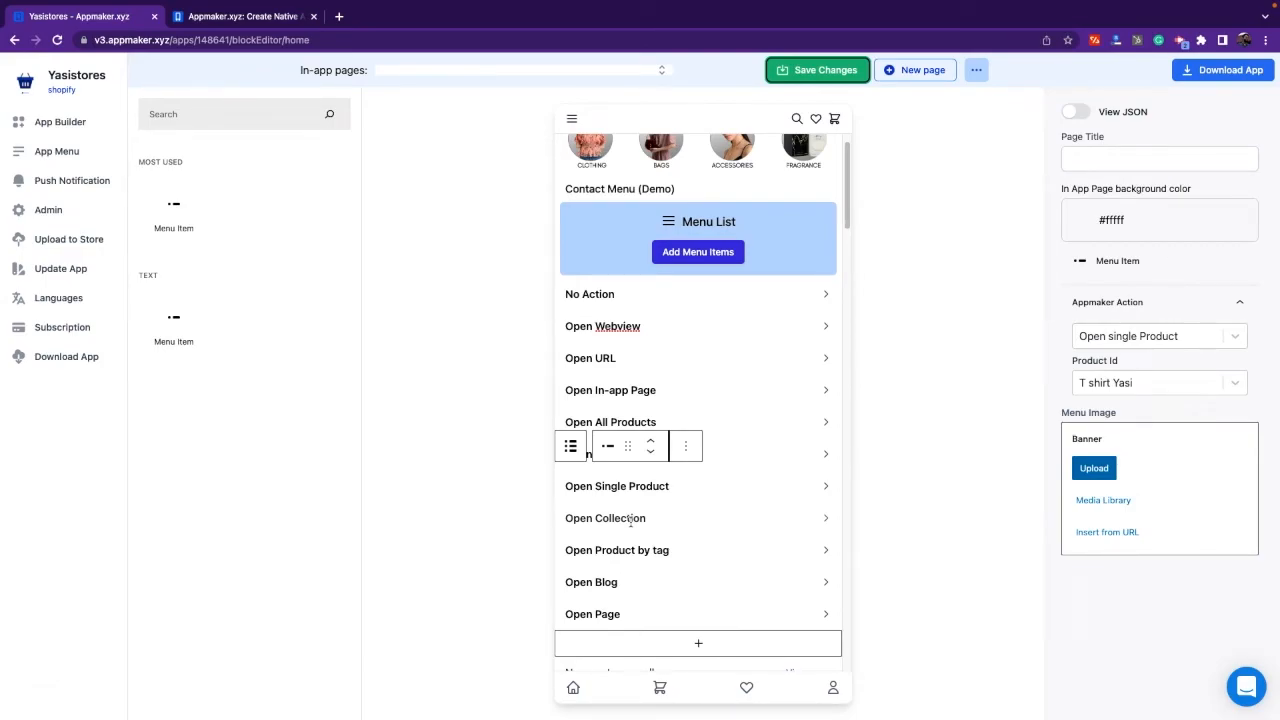
Make the Open Collection menu item use the "Open Collection" action with the Dresses collection, and save the changes
left_click(620, 518)
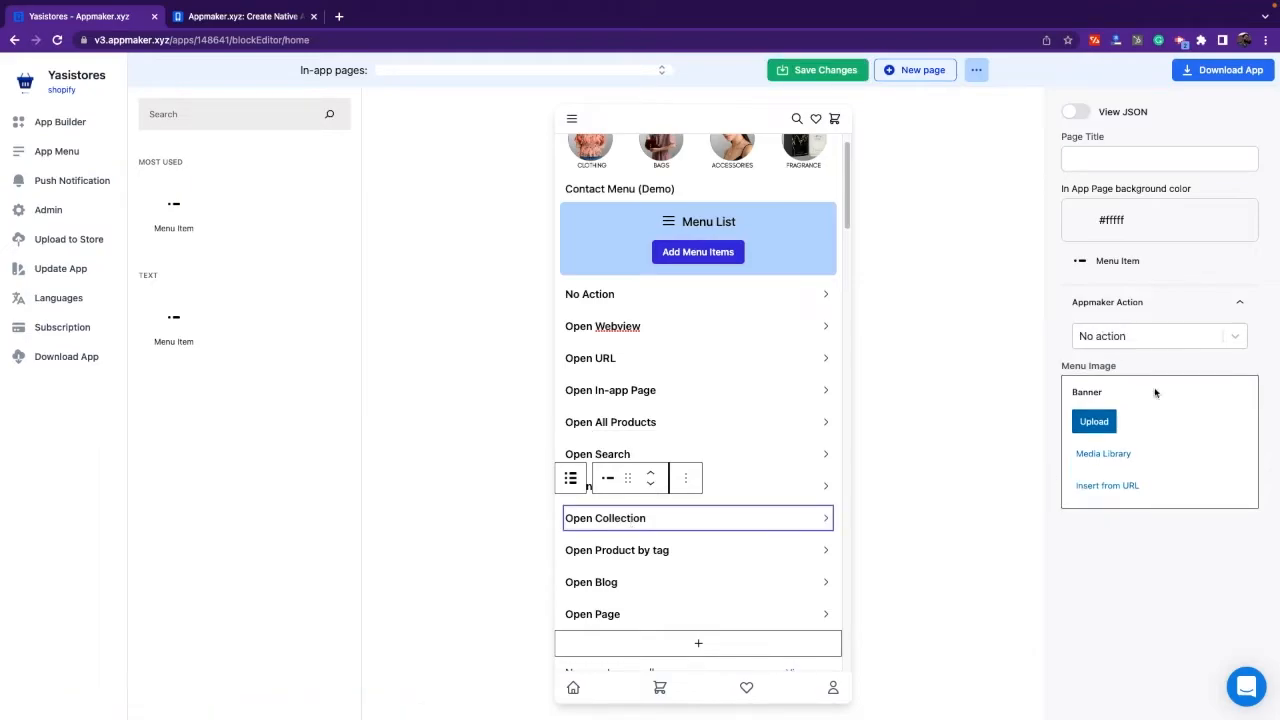
left_click(1172, 338)
scroll(1086, 463, "down", 2)
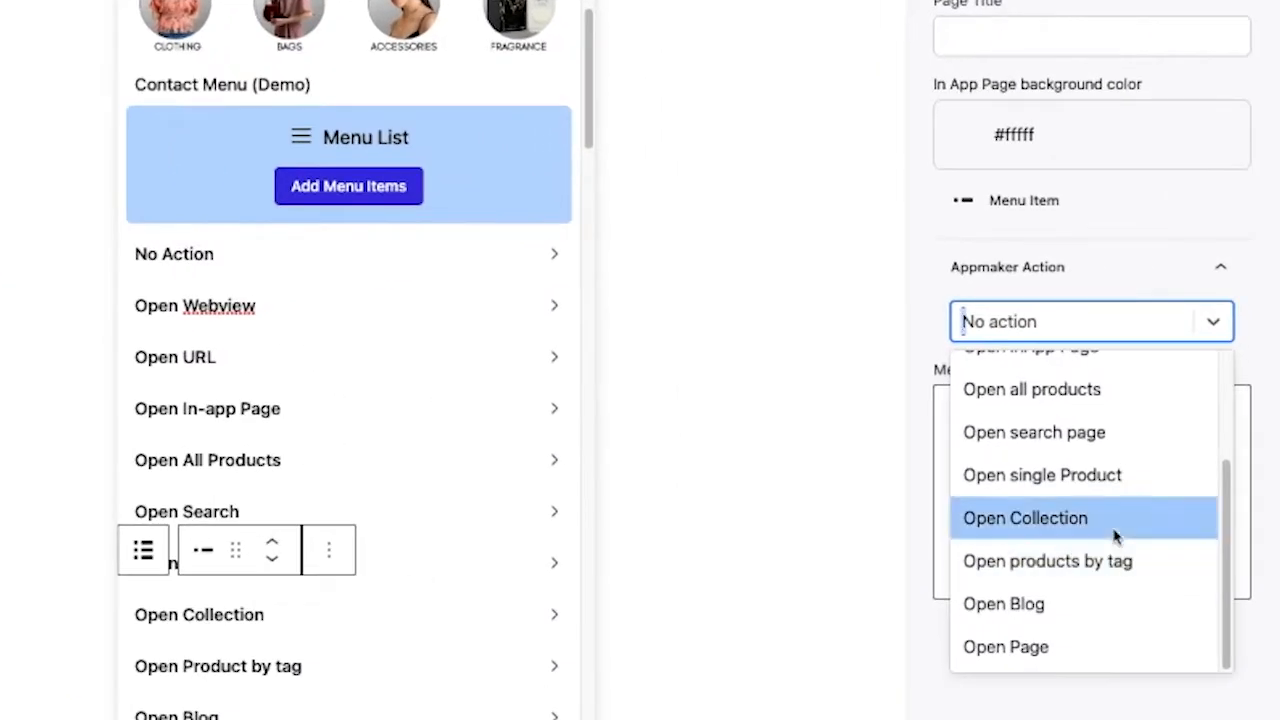
left_click(1169, 471)
left_click(1097, 401)
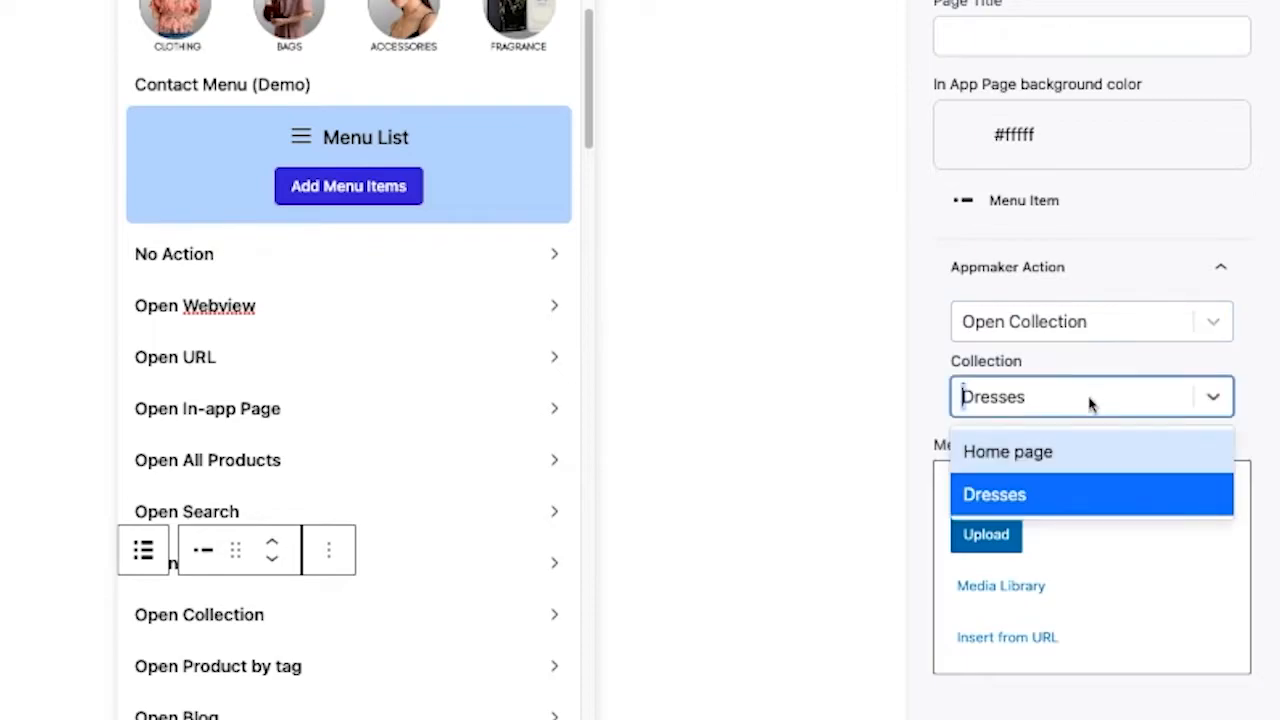
left_click(1054, 491)
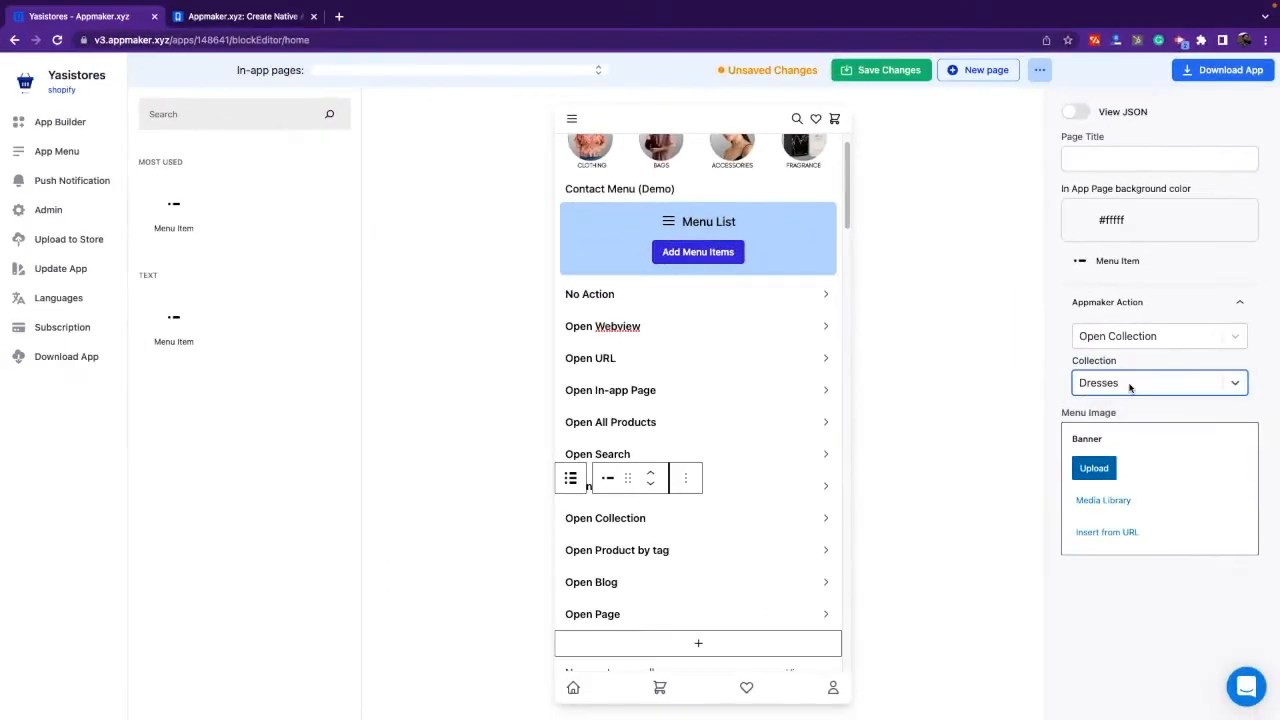
left_click(883, 70)
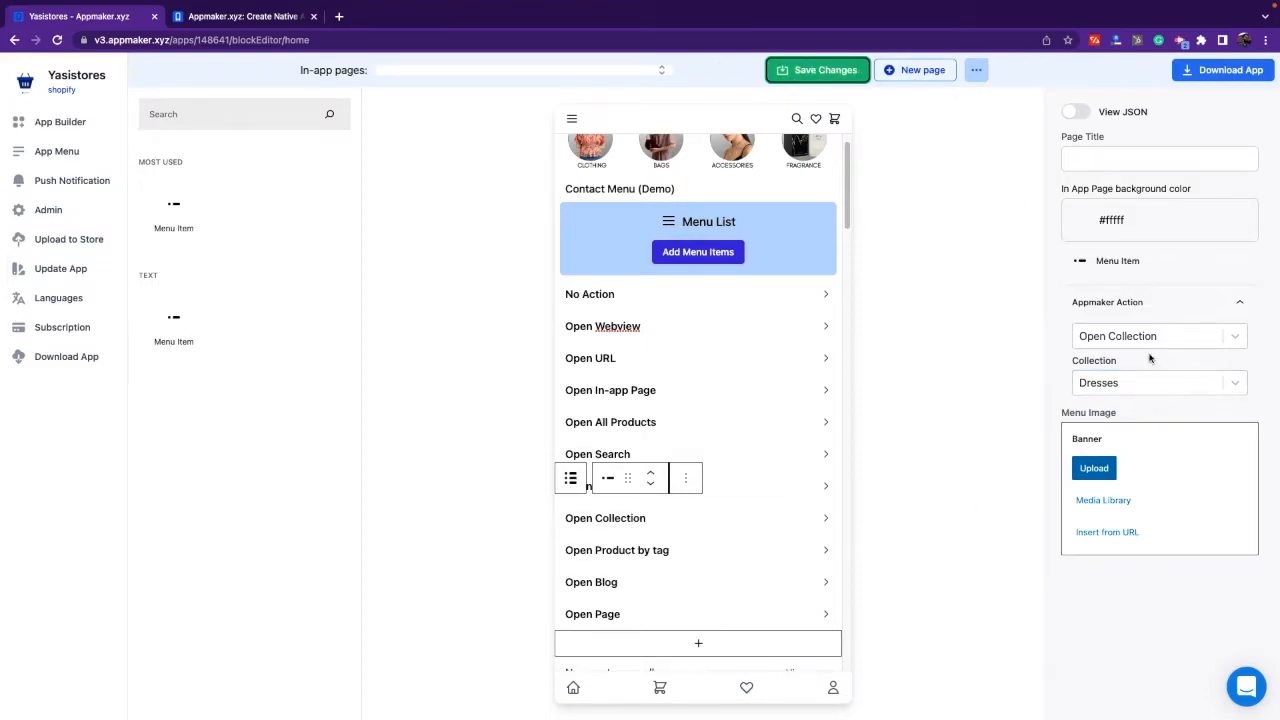
left_click(1078, 377)
Add the tag abc to the products-by-tag action of the Open Product by tag menu item and save the changes
scroll(658, 566, "down", 1)
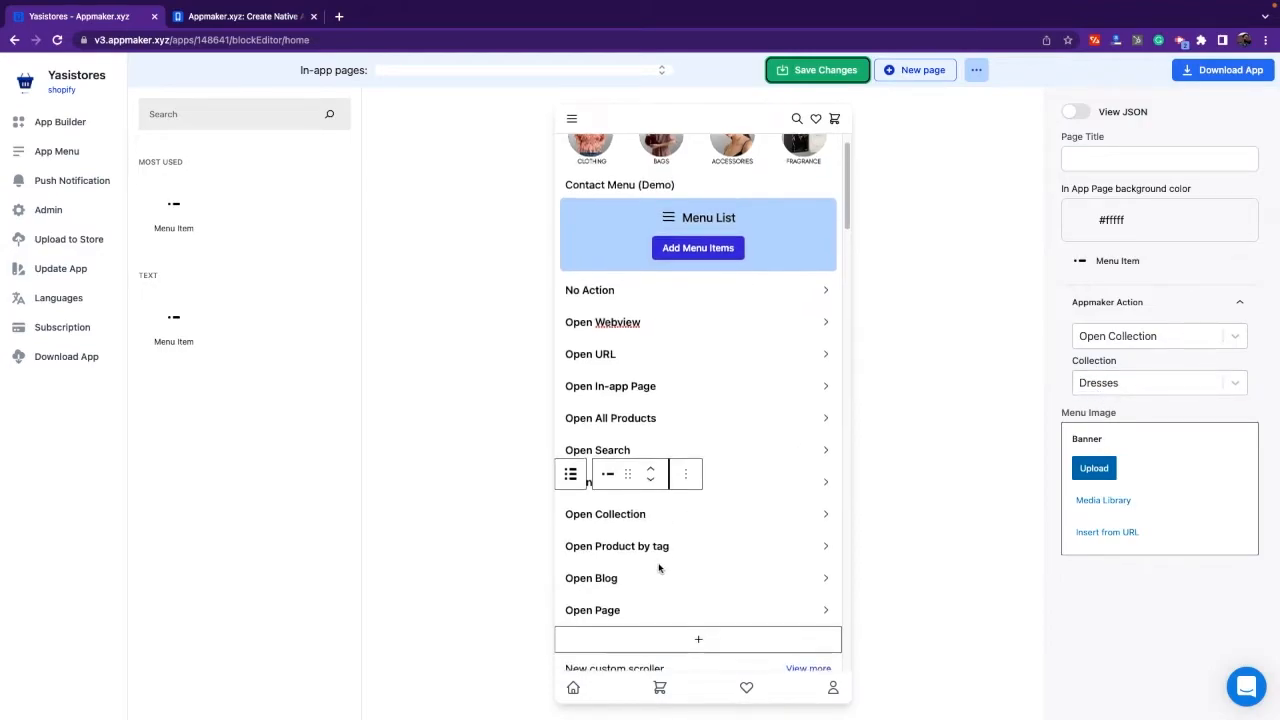
left_click(652, 549)
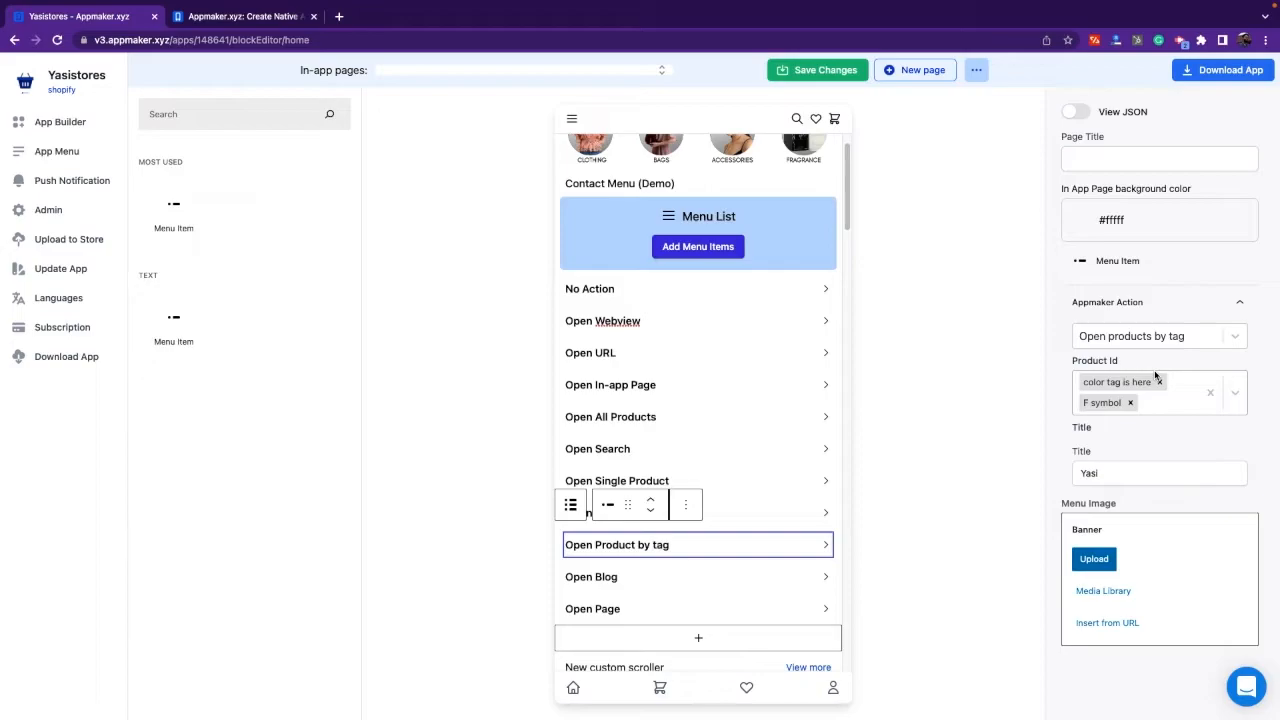
left_click(1160, 410)
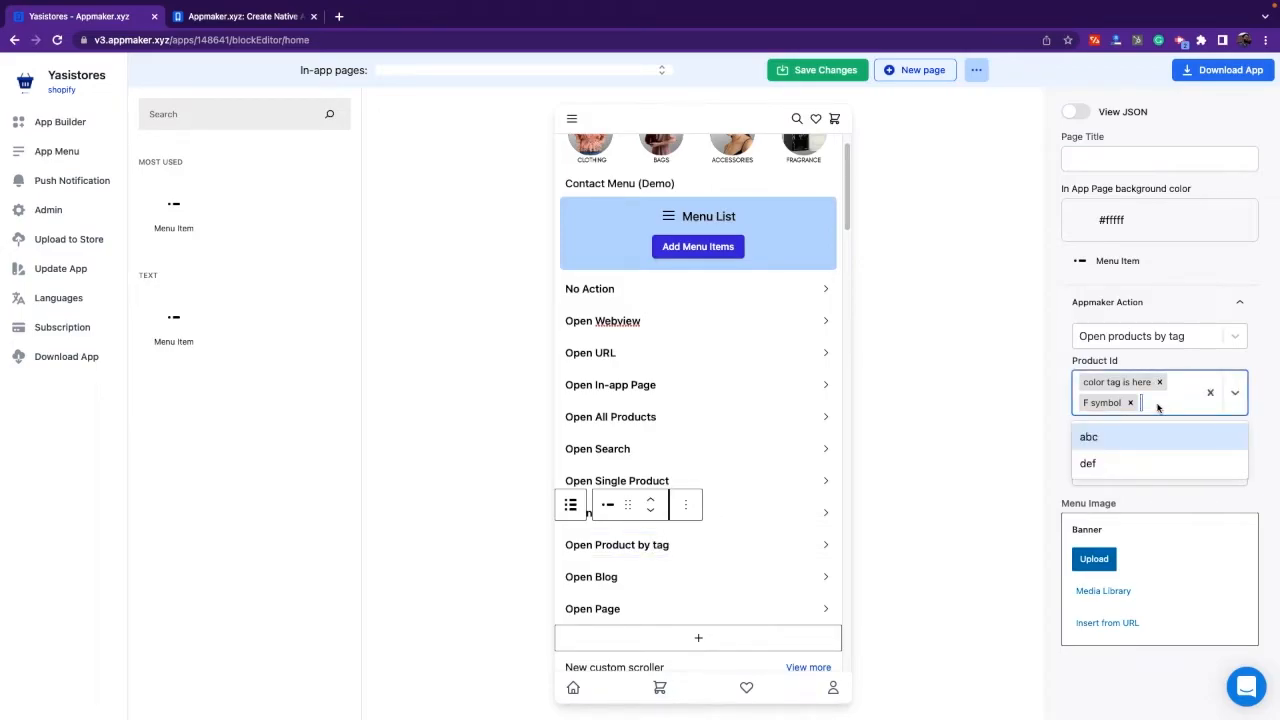
left_click(1127, 437)
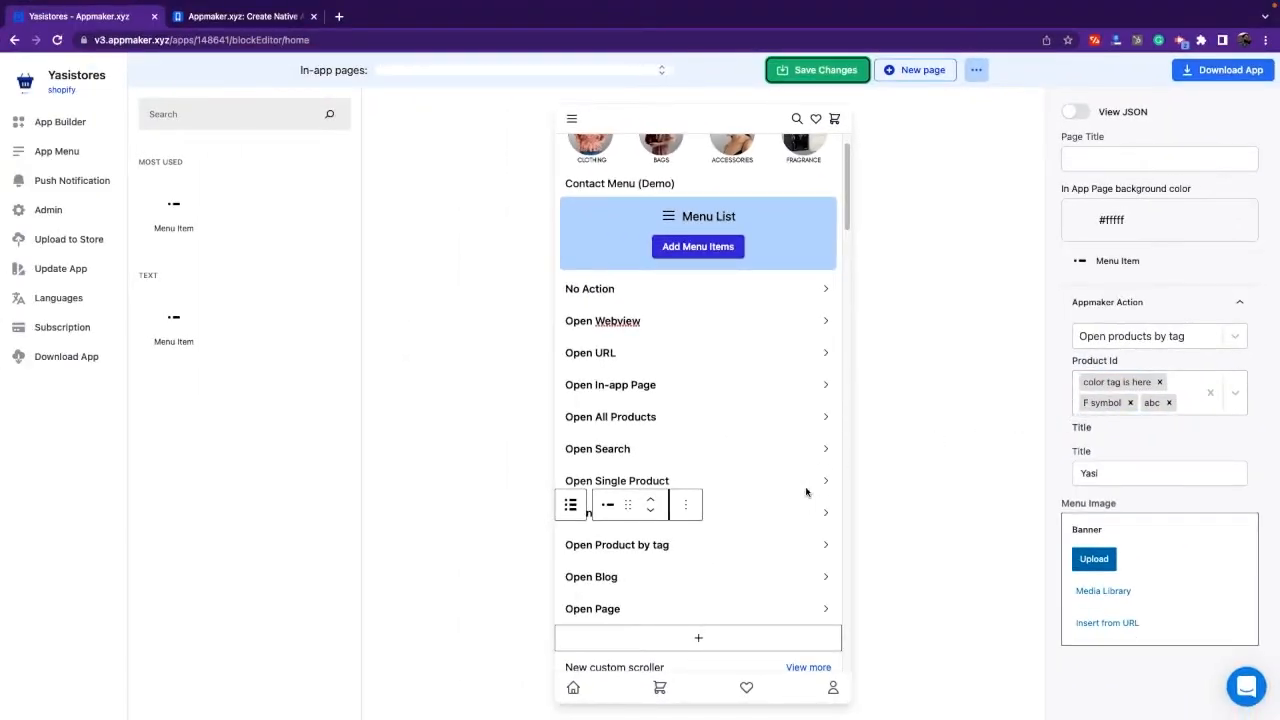
Choose the News blog for the "Open blog" action of the Open Blog menu item
scroll(493, 587, "down", 1)
left_click(582, 550)
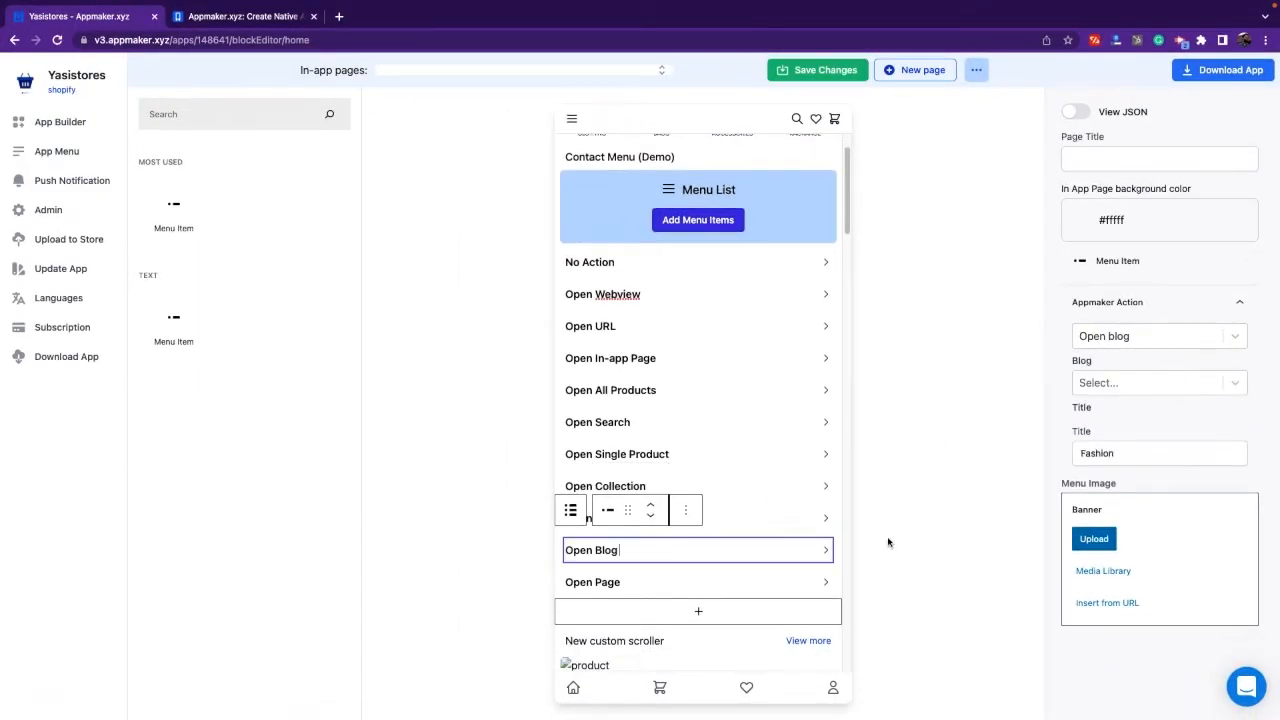
left_click(1098, 385)
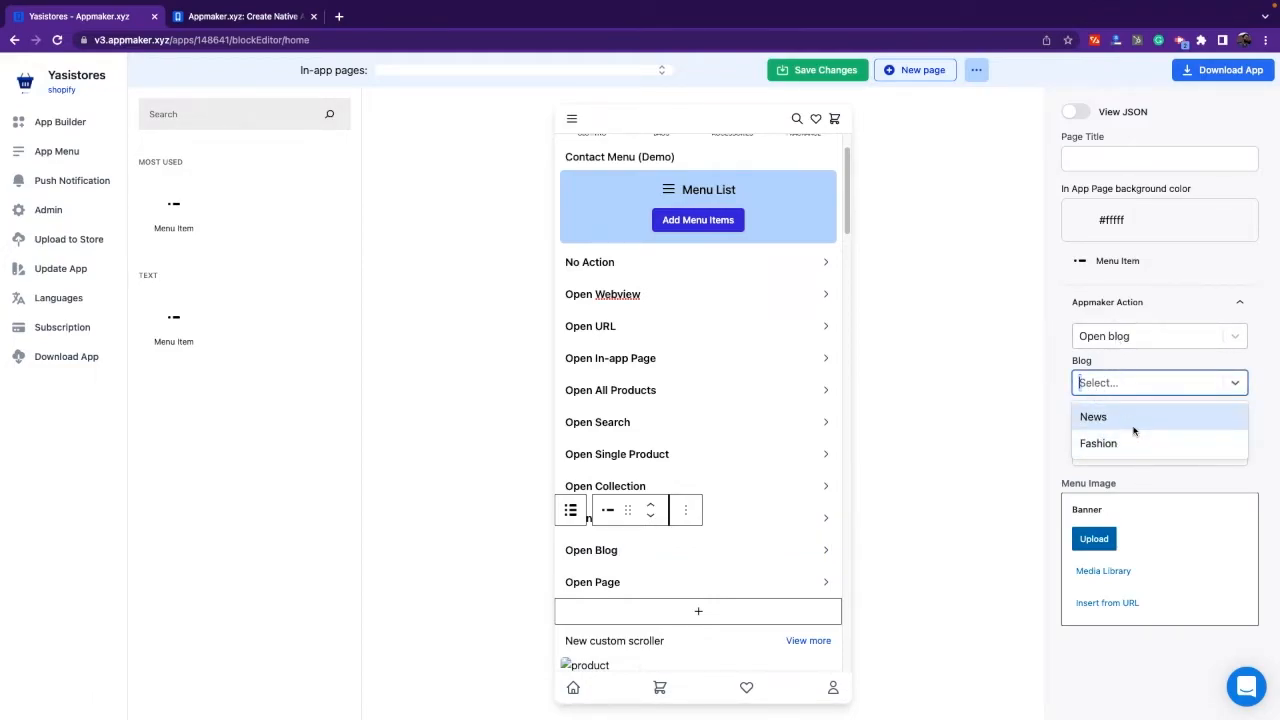
left_click(1100, 417)
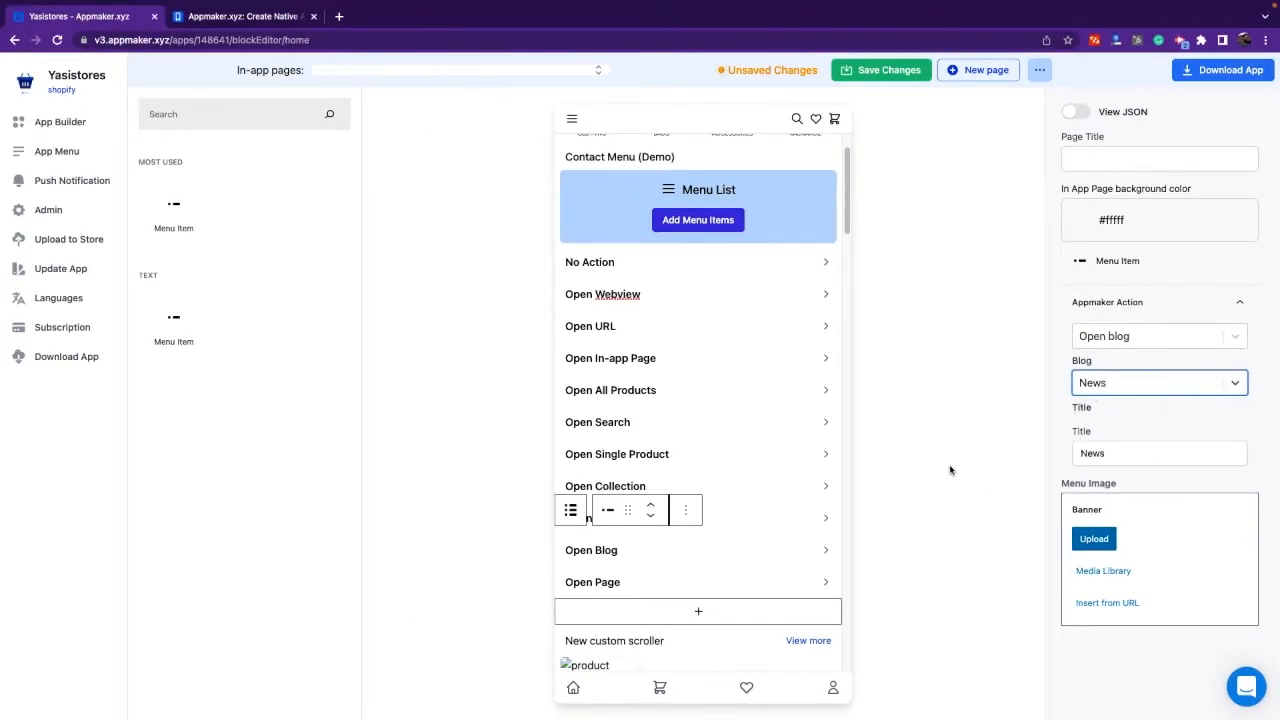
Assign the "Open Page" action with the page "Hi how are you" to the Open Page menu item, and save the changes
left_click(695, 579)
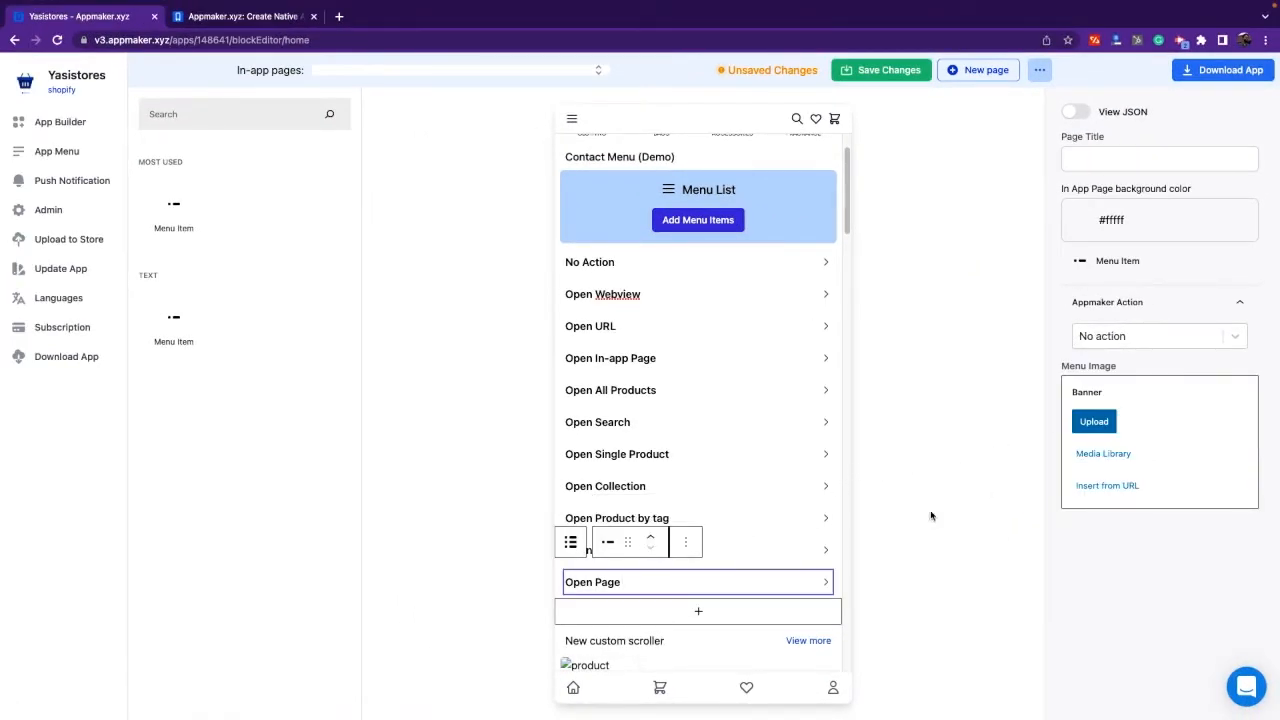
left_click(1125, 340)
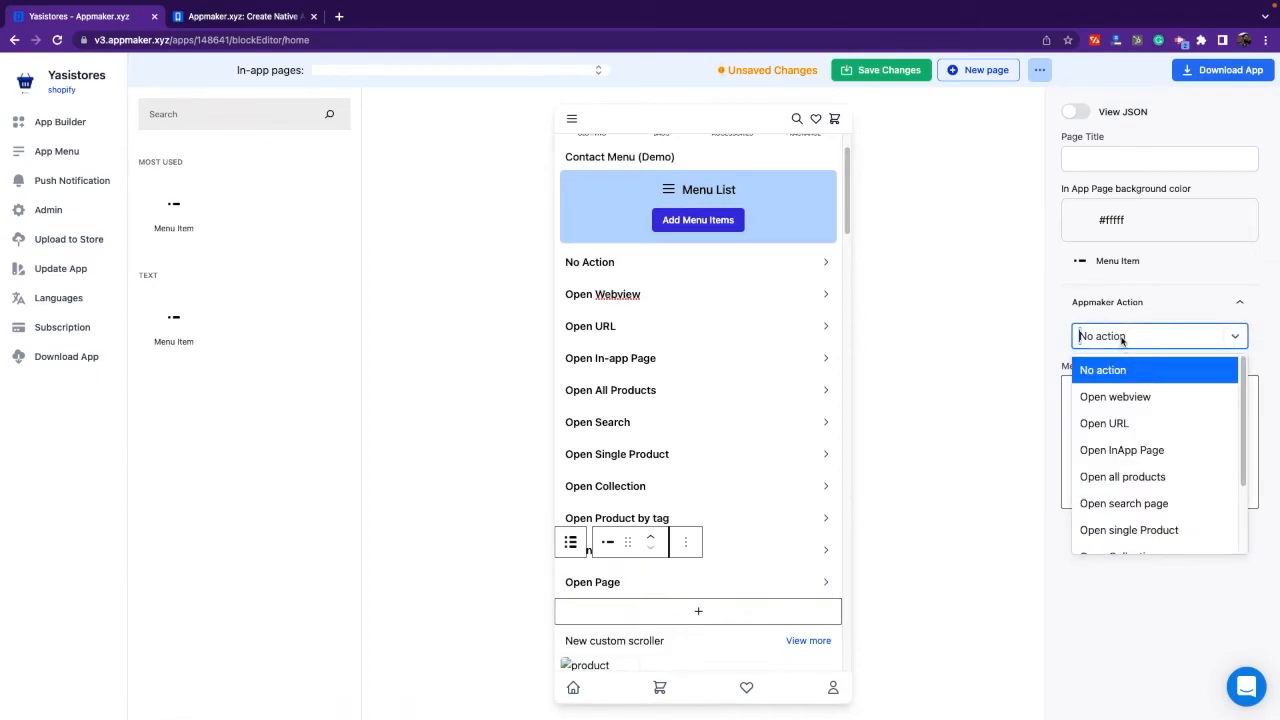
scroll(1172, 505, "down", 2)
left_click(1157, 538)
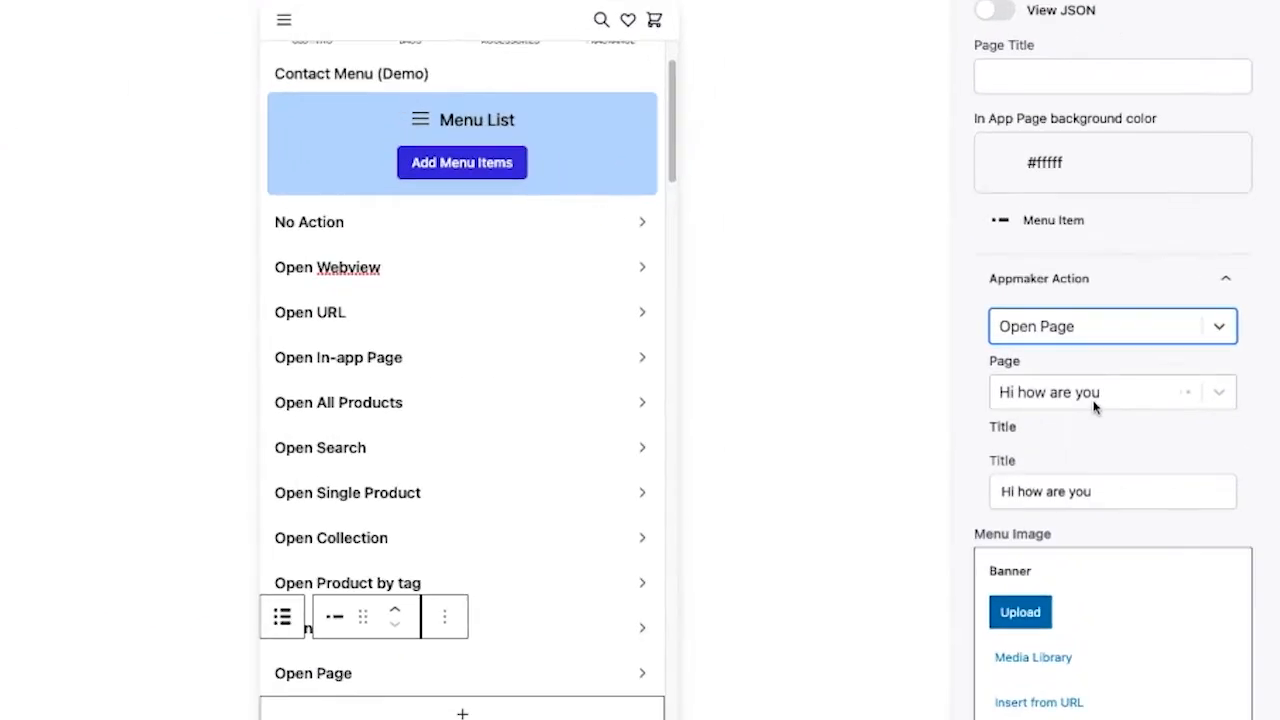
left_click(1147, 389)
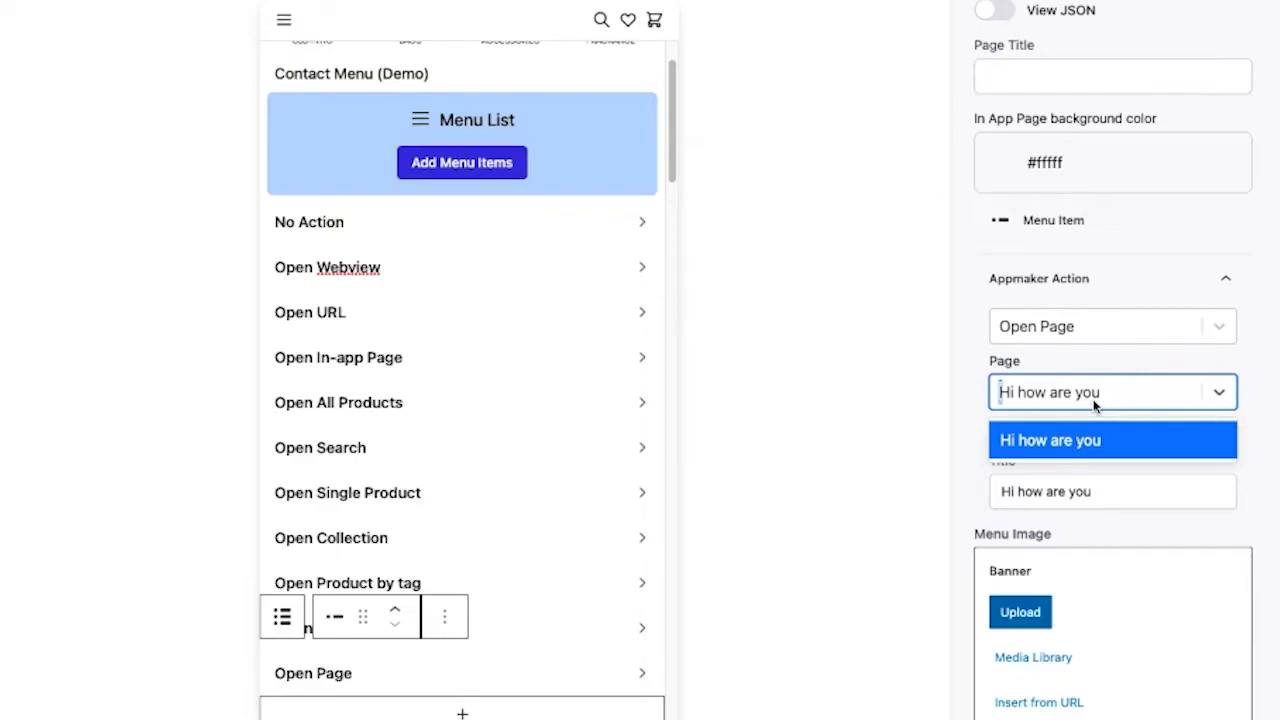
left_click(1100, 440)
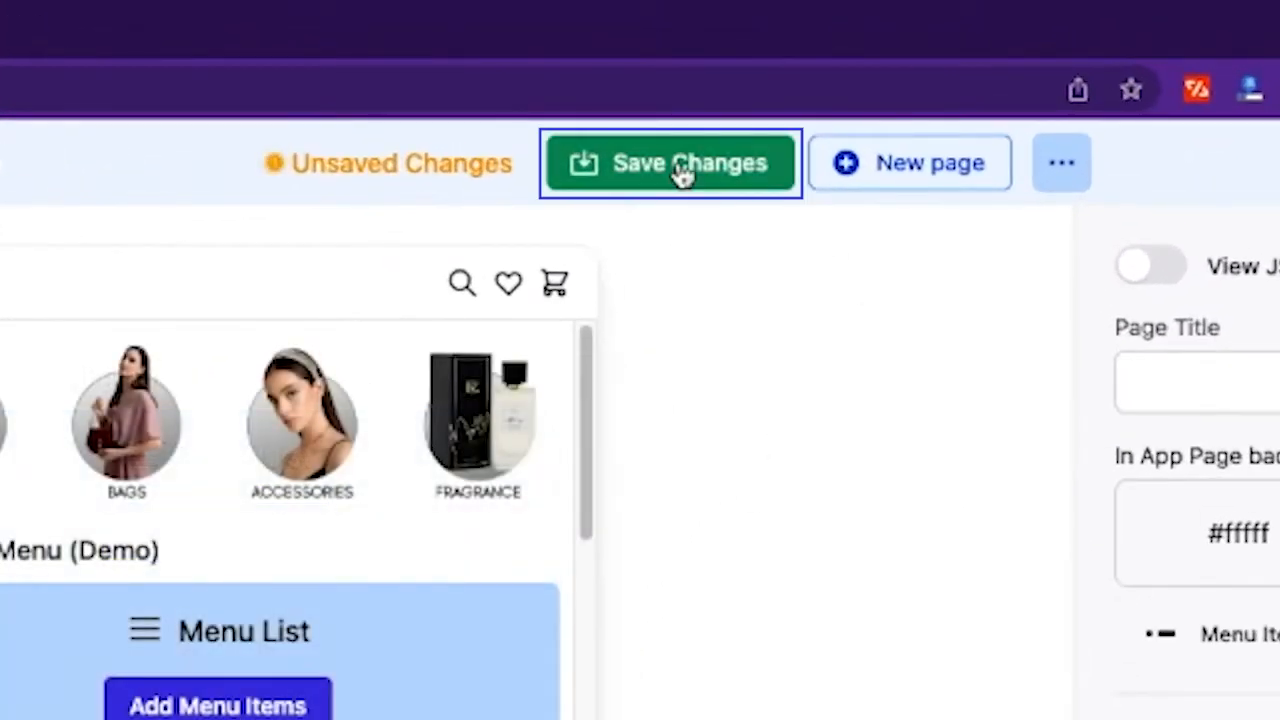
left_click(884, 72)
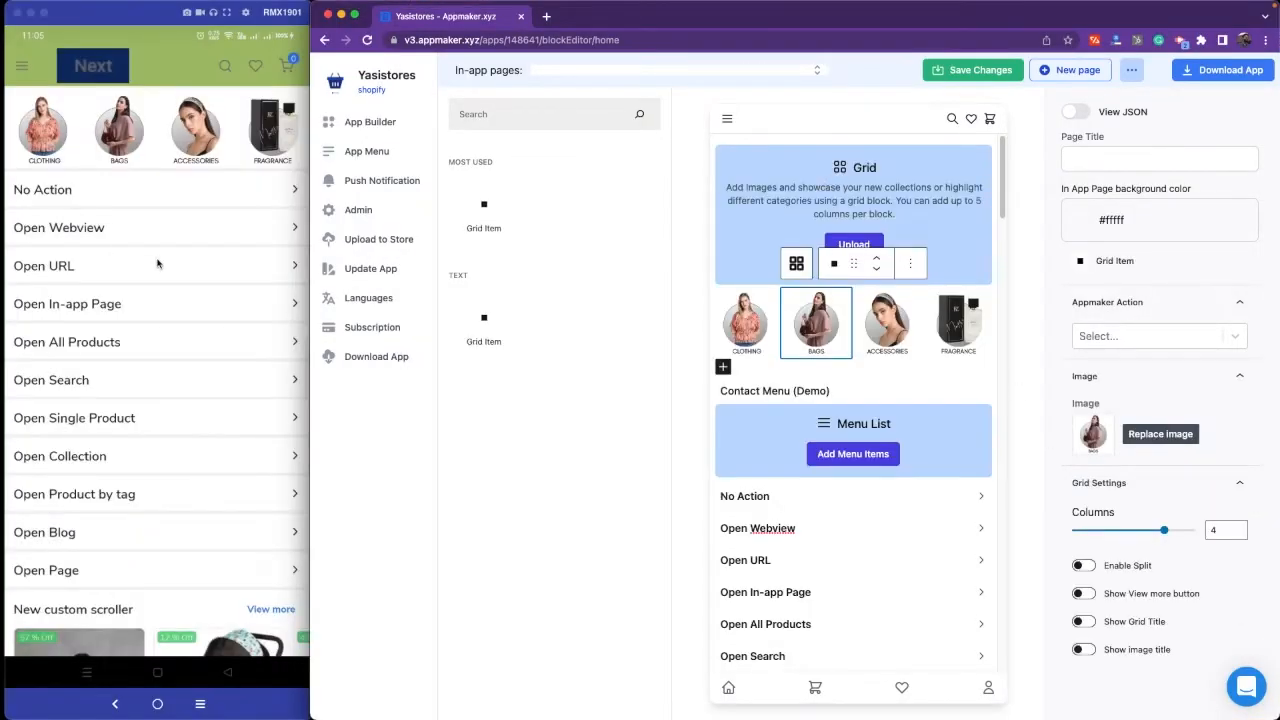
Review the configured actions and URLs of the No Action, Open Webview and Open URL menu items
scroll(800, 340, "down", 5)
left_click(817, 284)
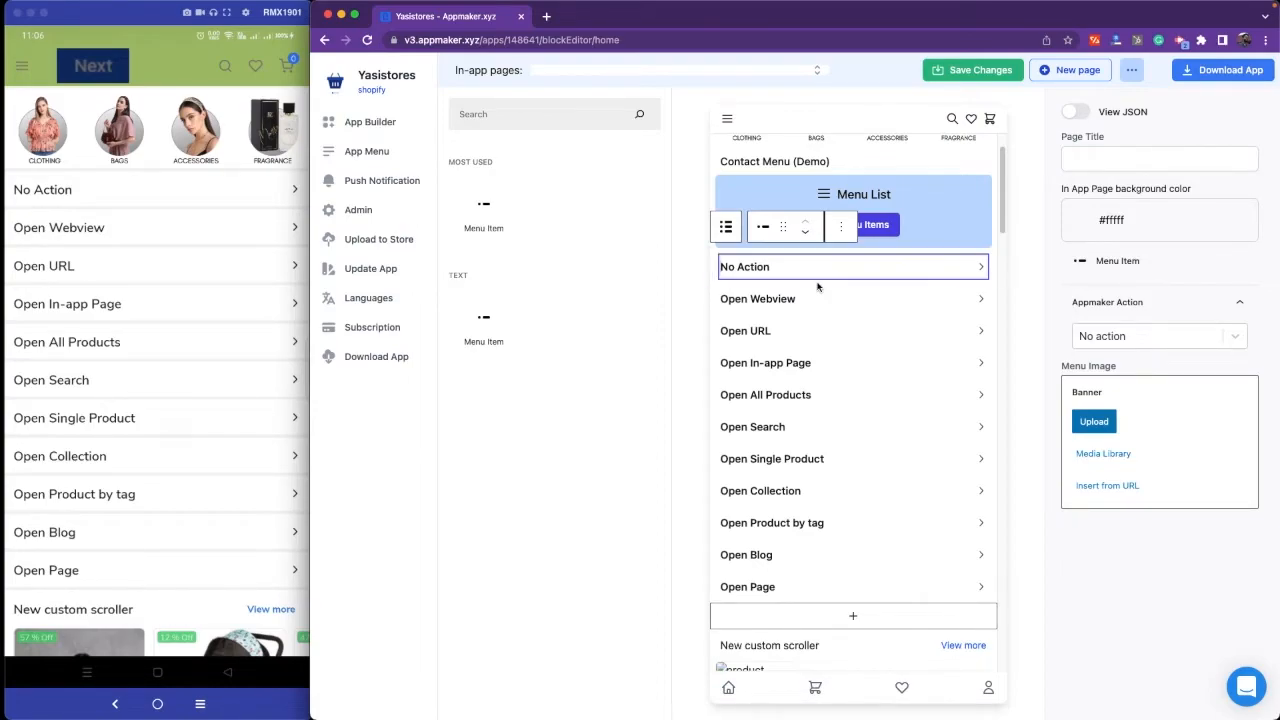
left_click(714, 333)
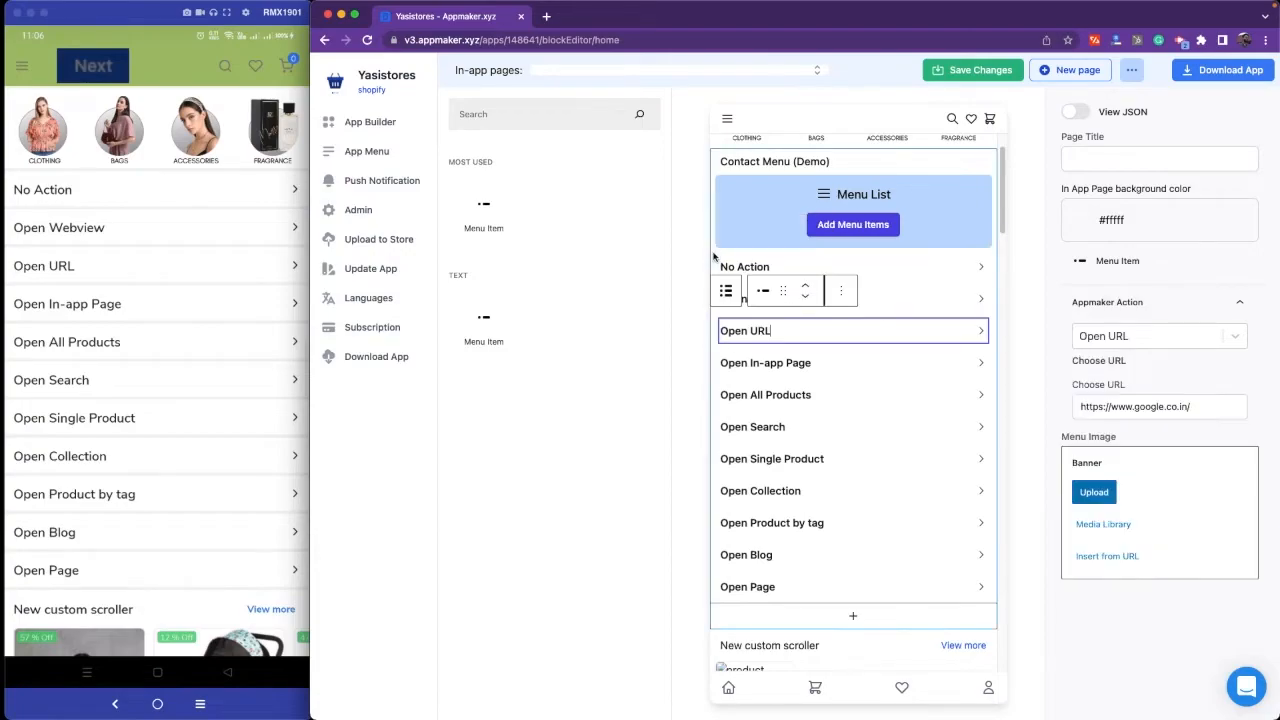
left_click(943, 266)
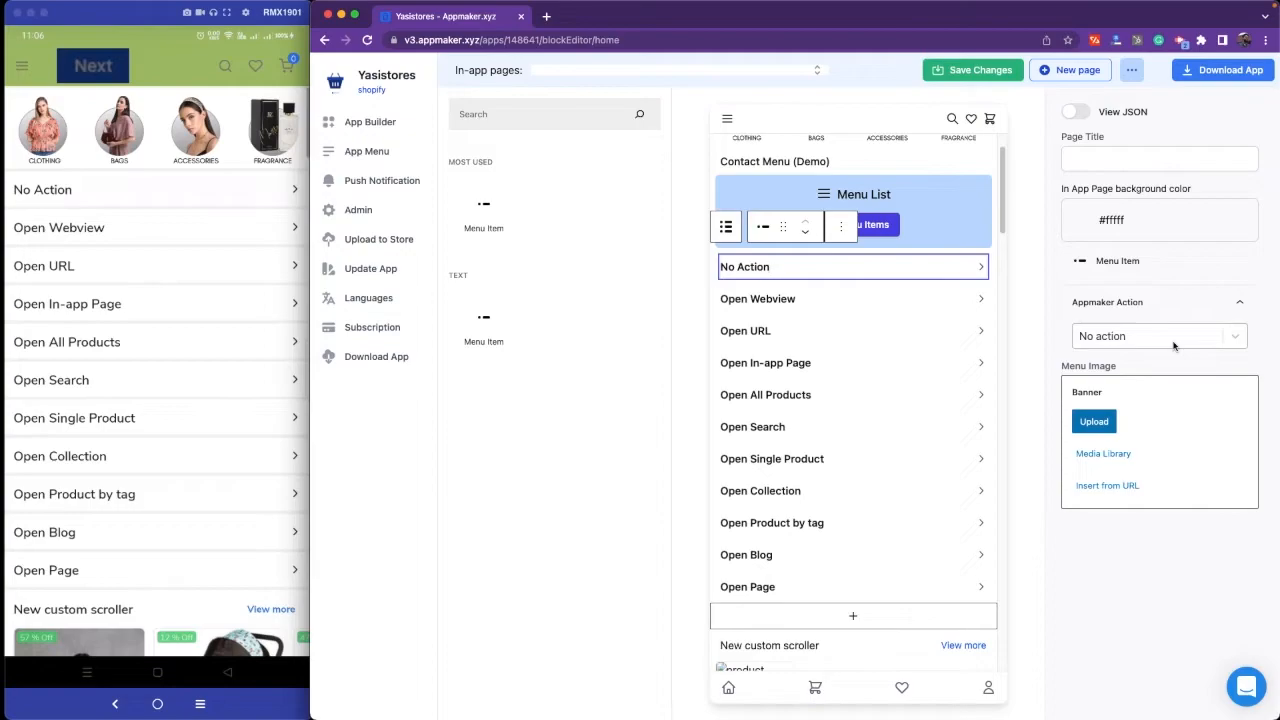
left_click(834, 299)
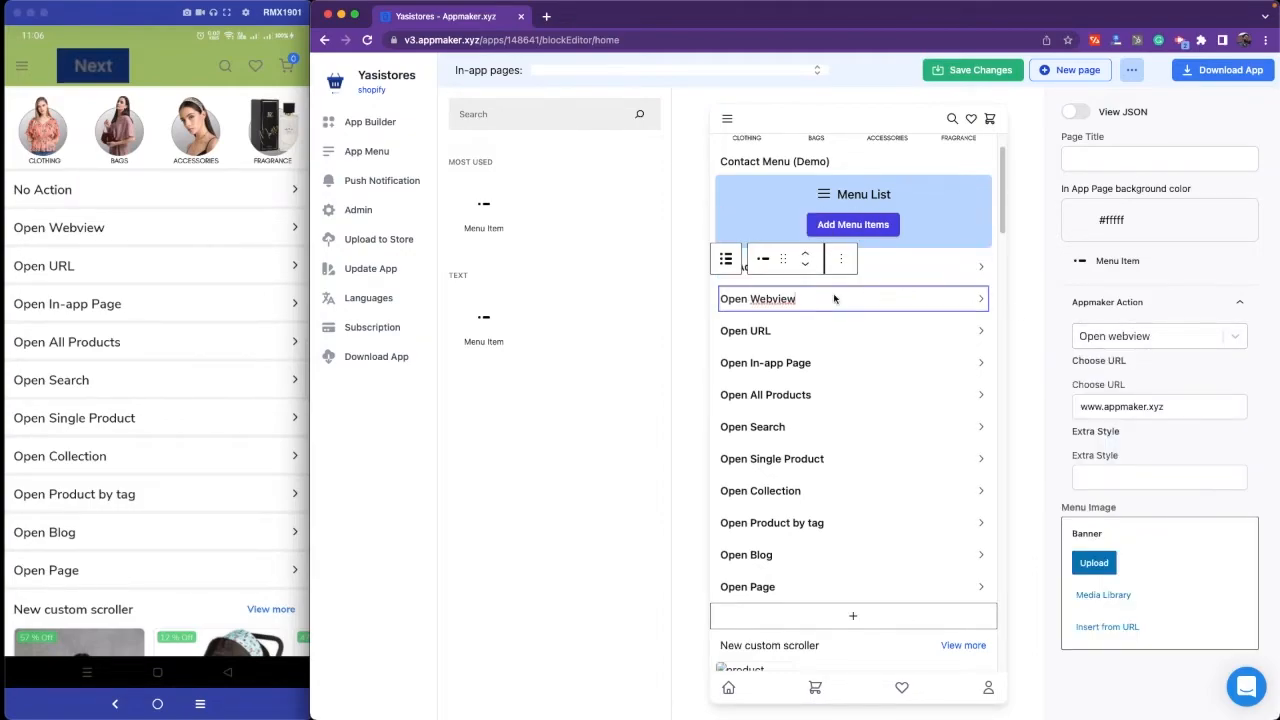
left_click(1166, 407)
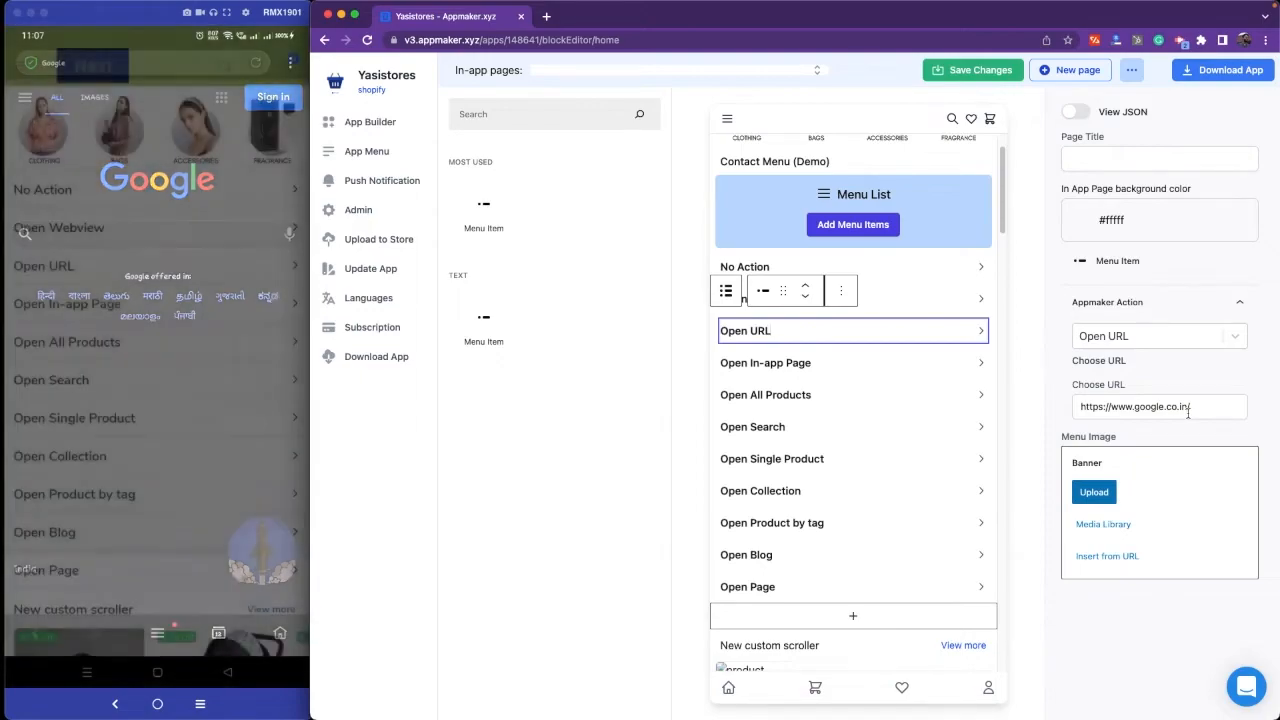
Select the Testing page again for the Open In-app Page menu item's action
left_click(893, 366)
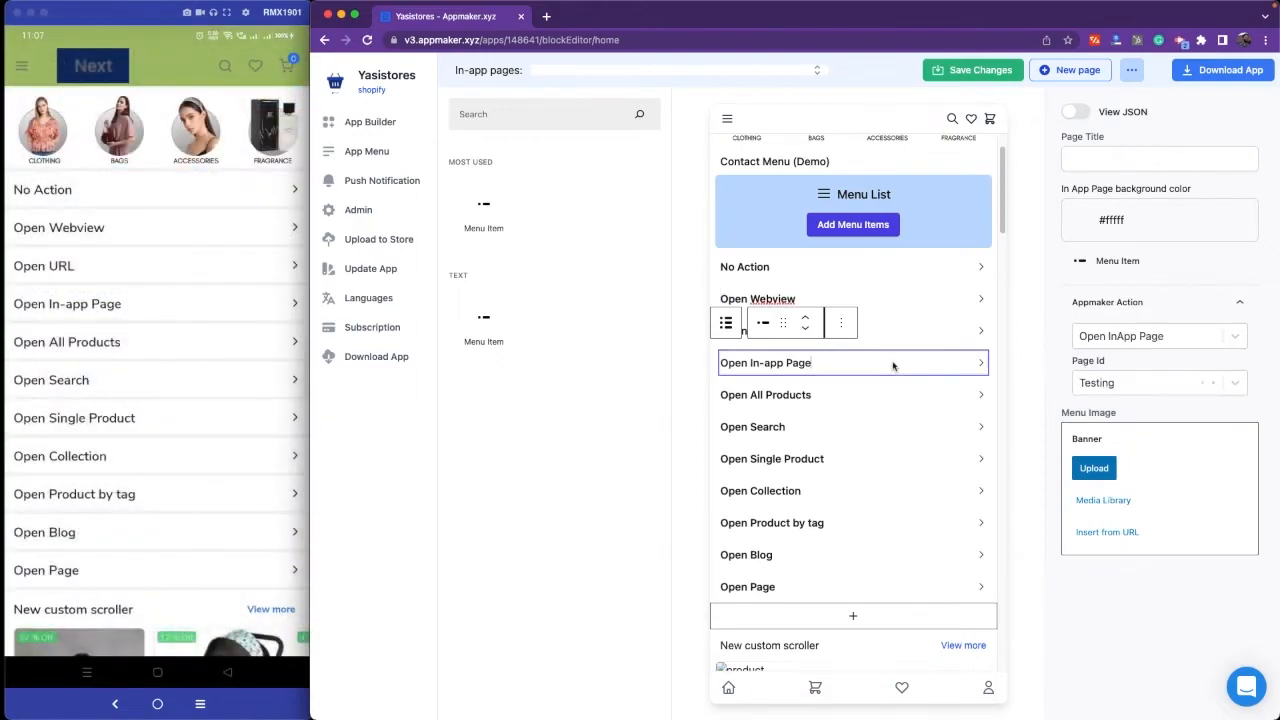
left_click(1126, 391)
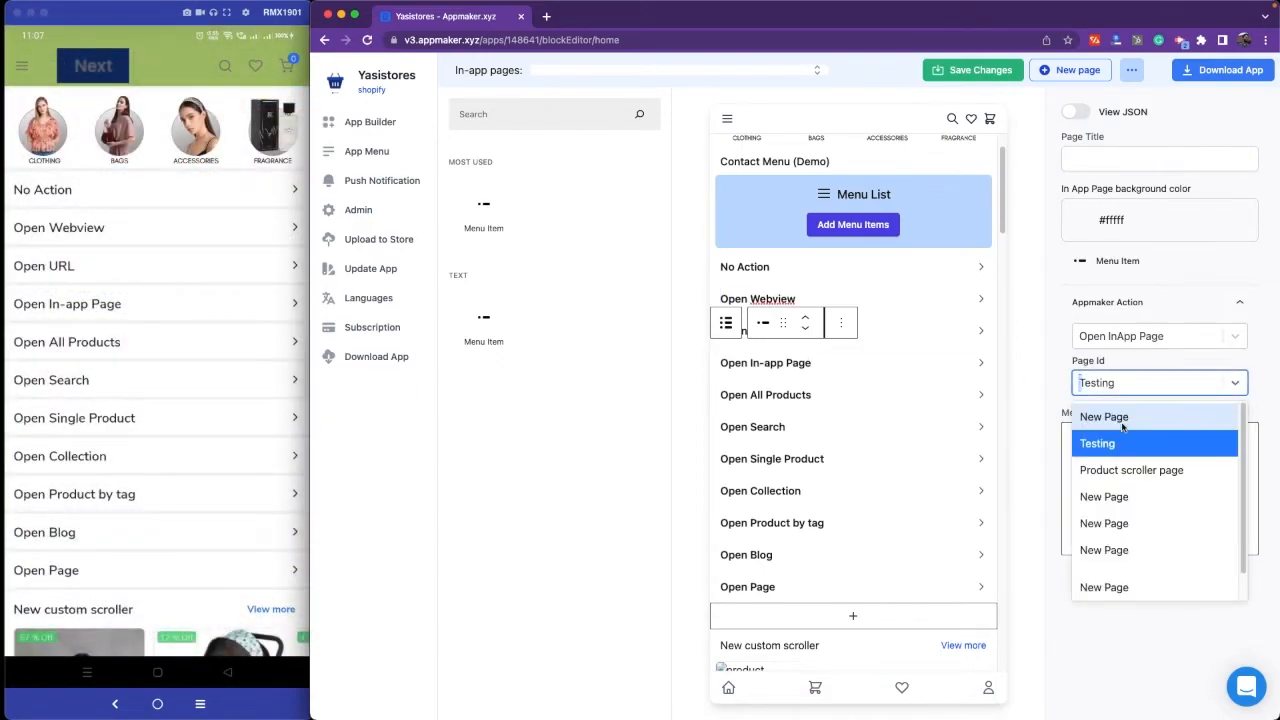
left_click(1117, 456)
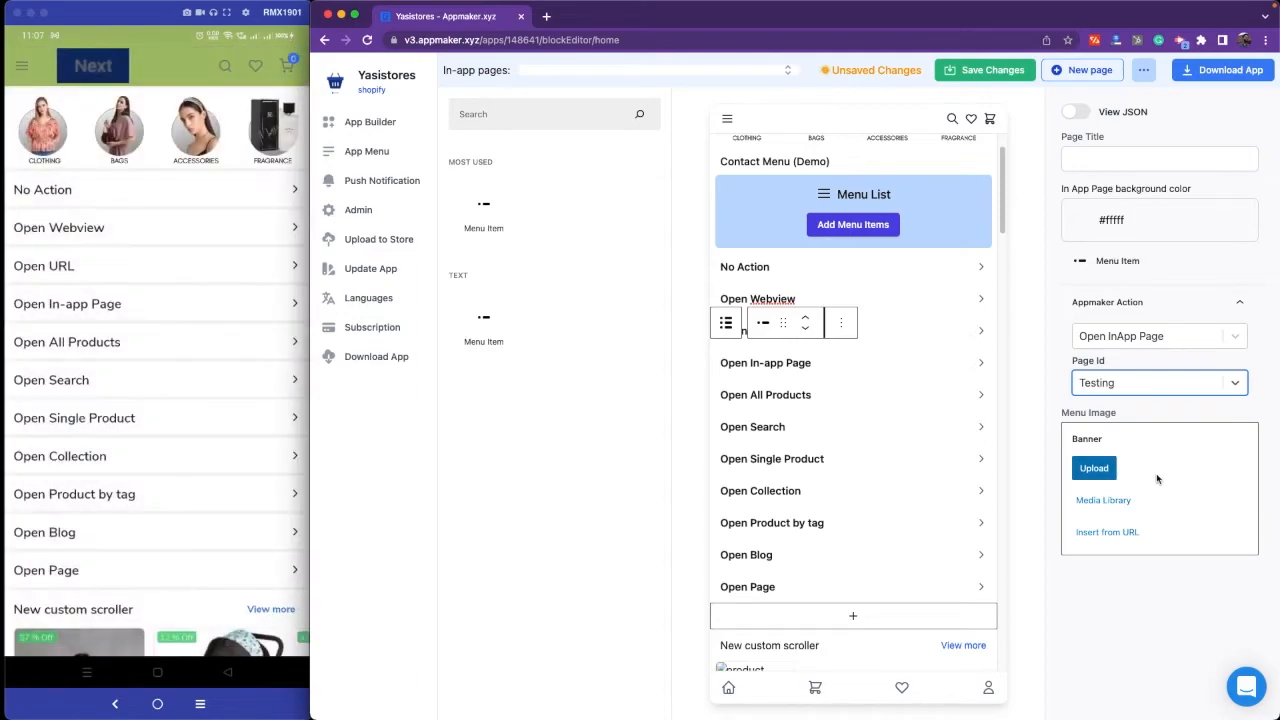
Examine the configured actions of the Open All Products, Open Search, Open Single Product, Open Collection and Open Product by tag menu items
left_click(800, 392)
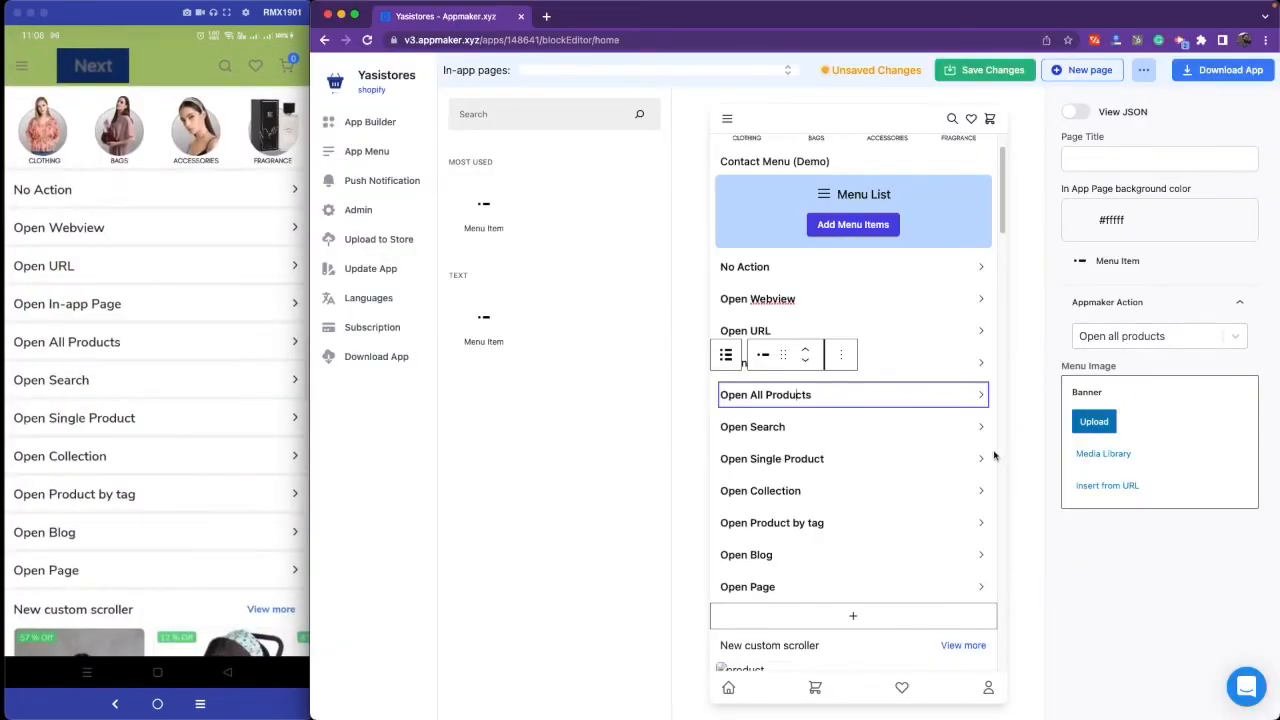
left_click(792, 434)
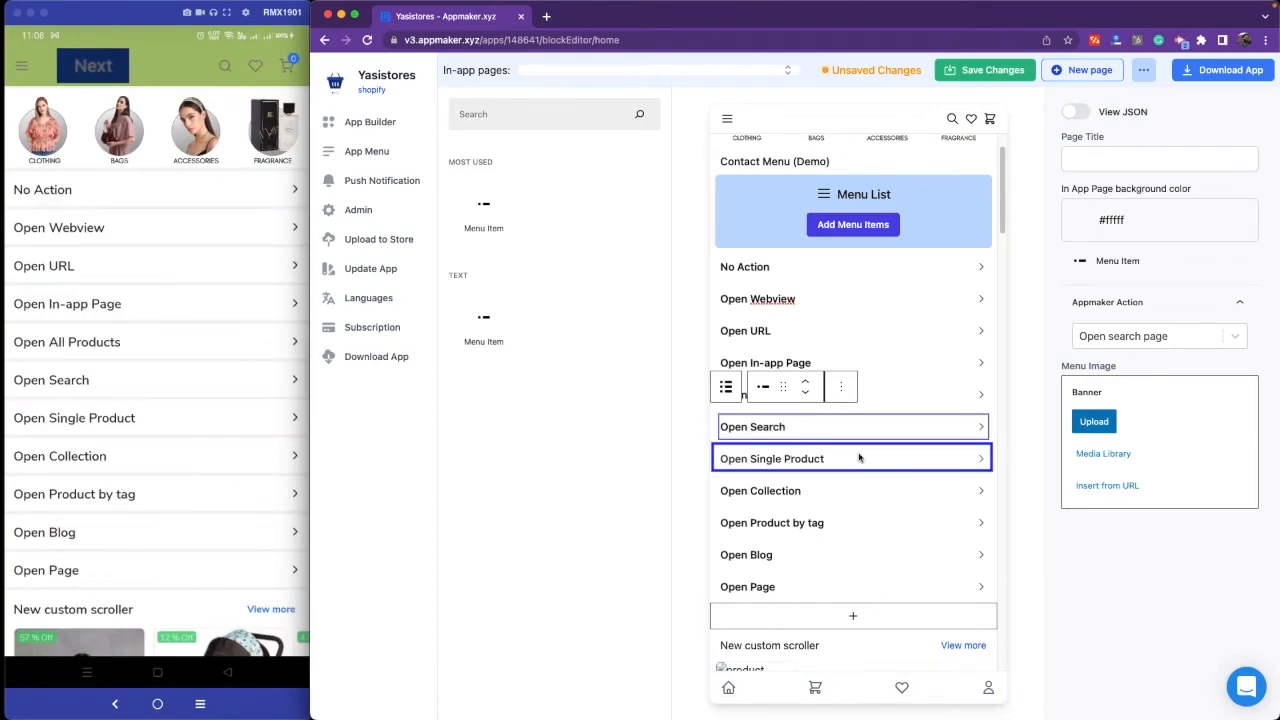
left_click(858, 457)
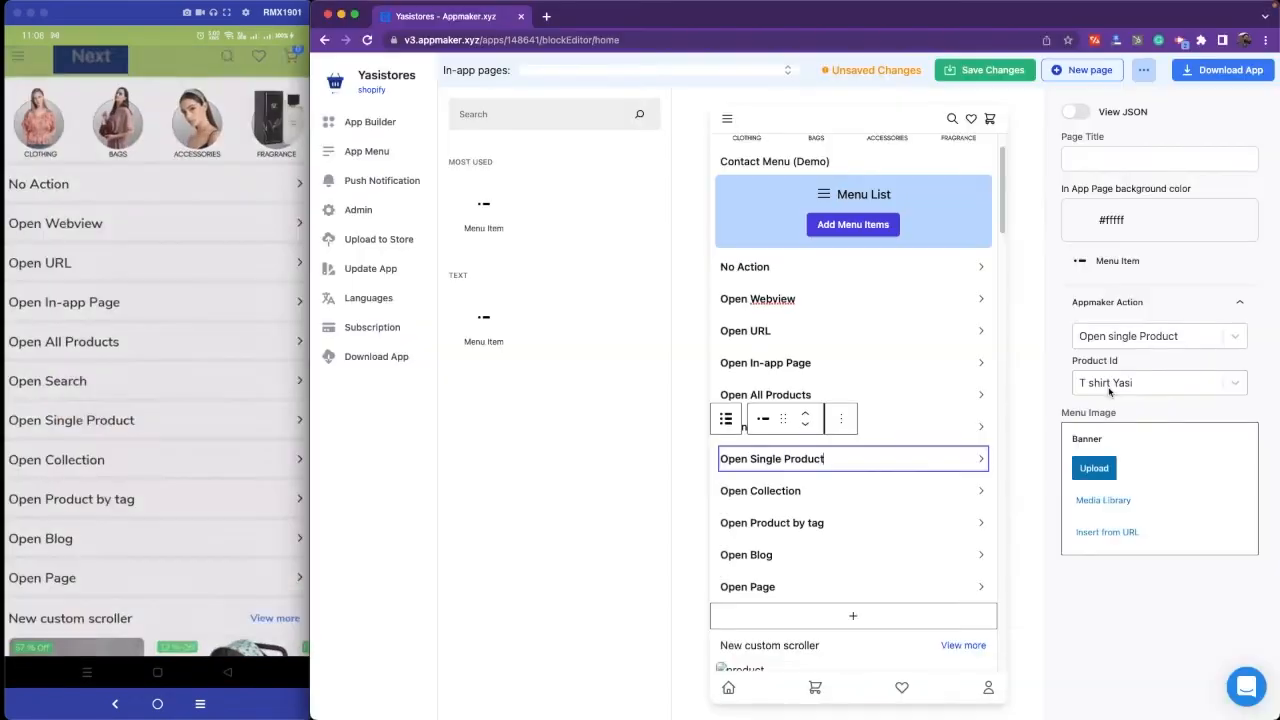
left_click(804, 493)
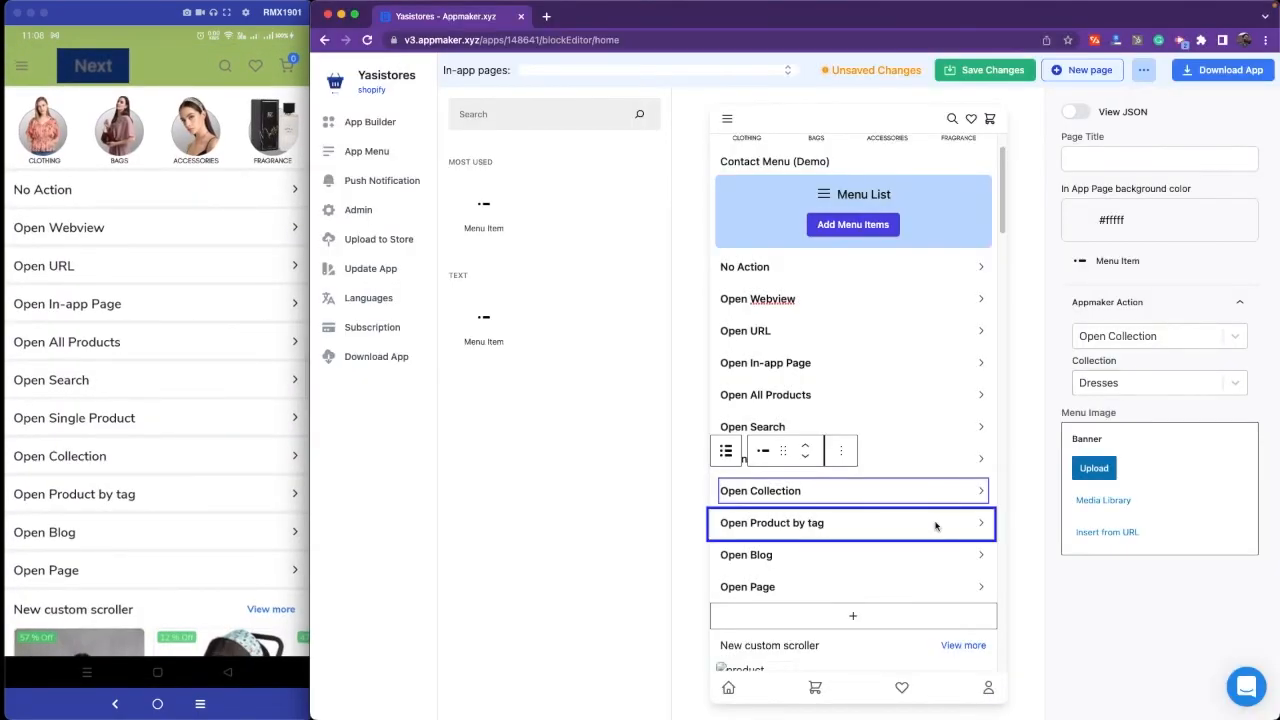
left_click(833, 522)
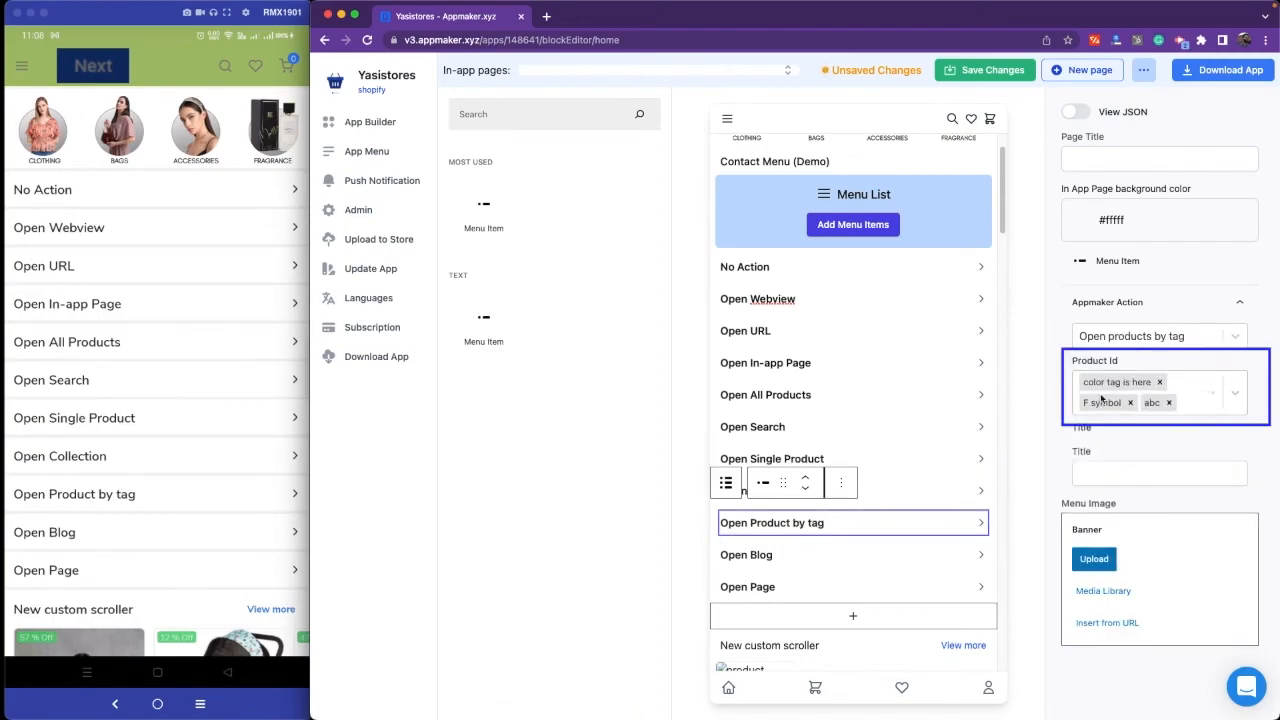